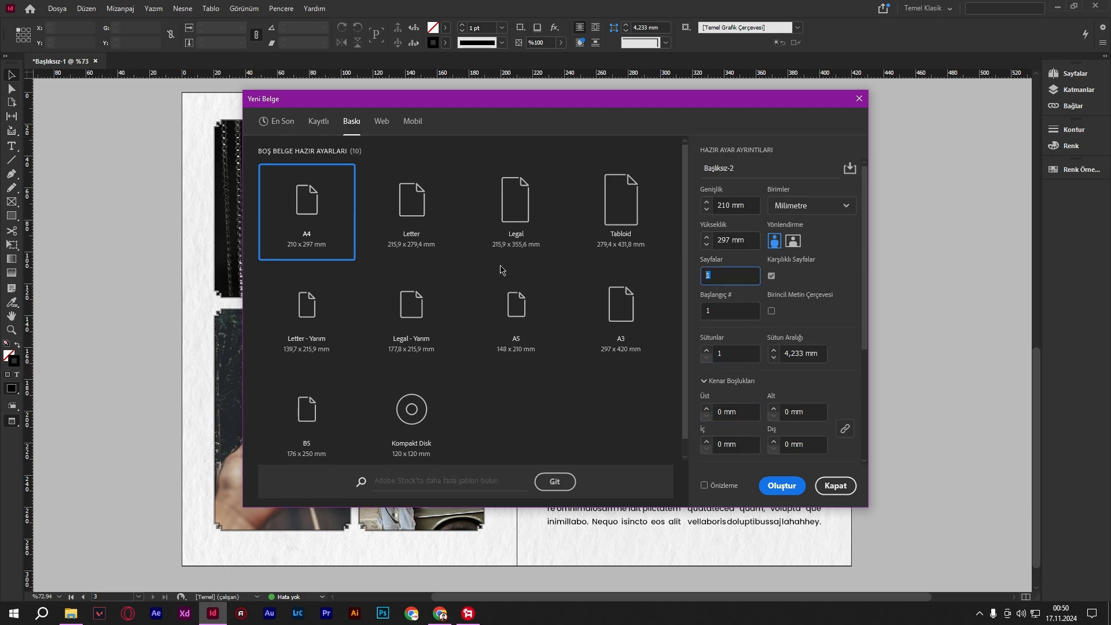
- Create a new A4 print document (210 × 297 mm) with facing pages
key("Return")
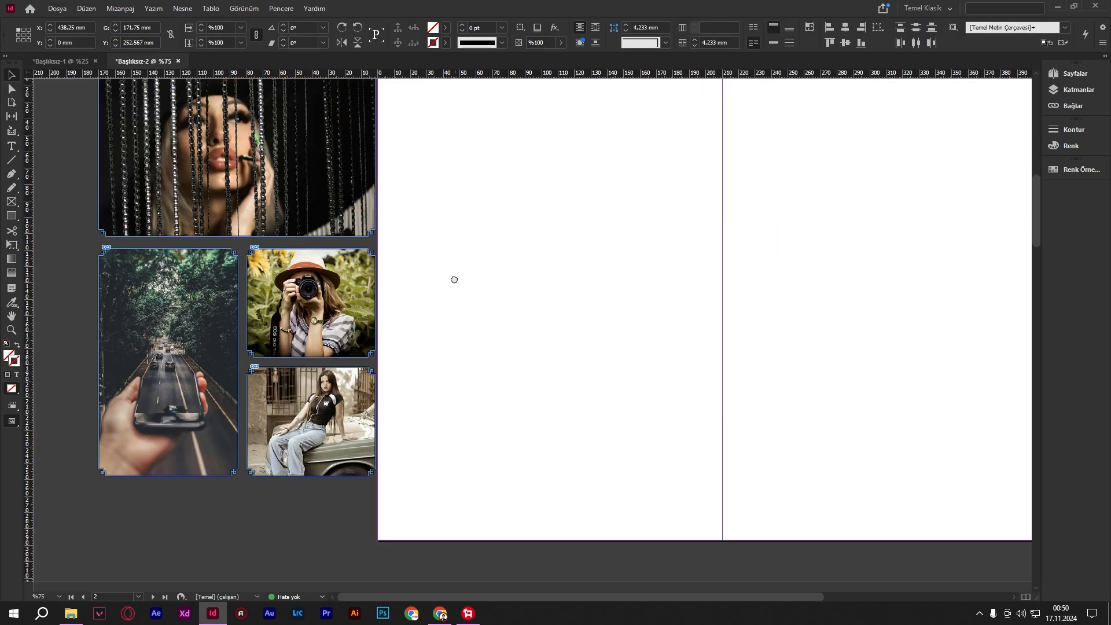
left_click(577, 256)
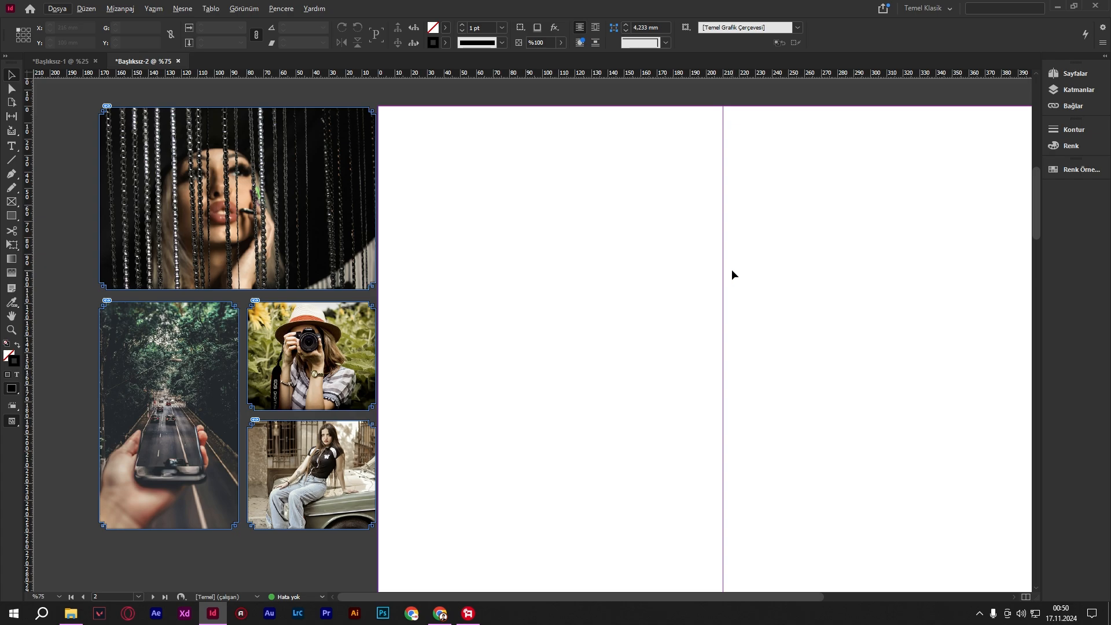
scroll(731, 269, "down", 2)
scroll(583, 324, "up", 2)
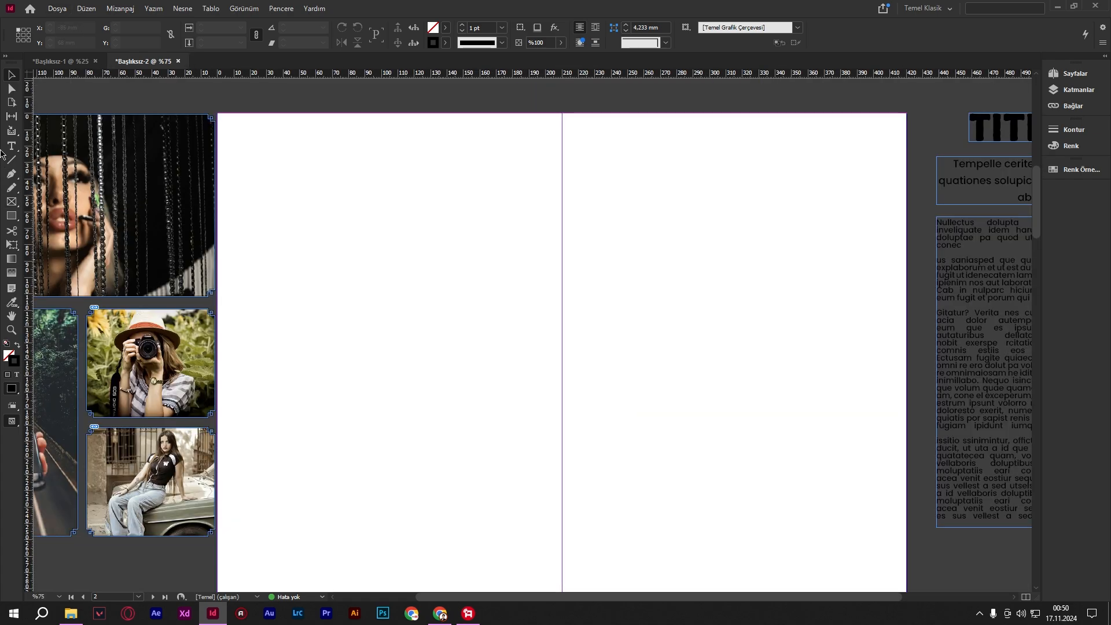
- Draw a rectangle frame across the top of the left page with the Rectangle Frame tool
right_click(15, 204)
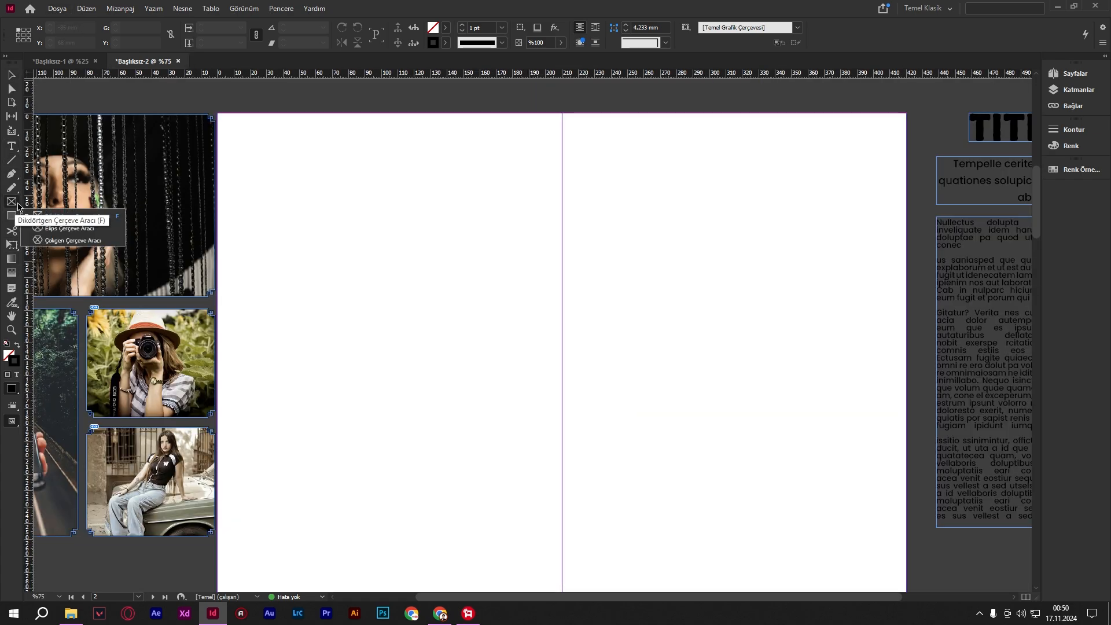
left_click(68, 217)
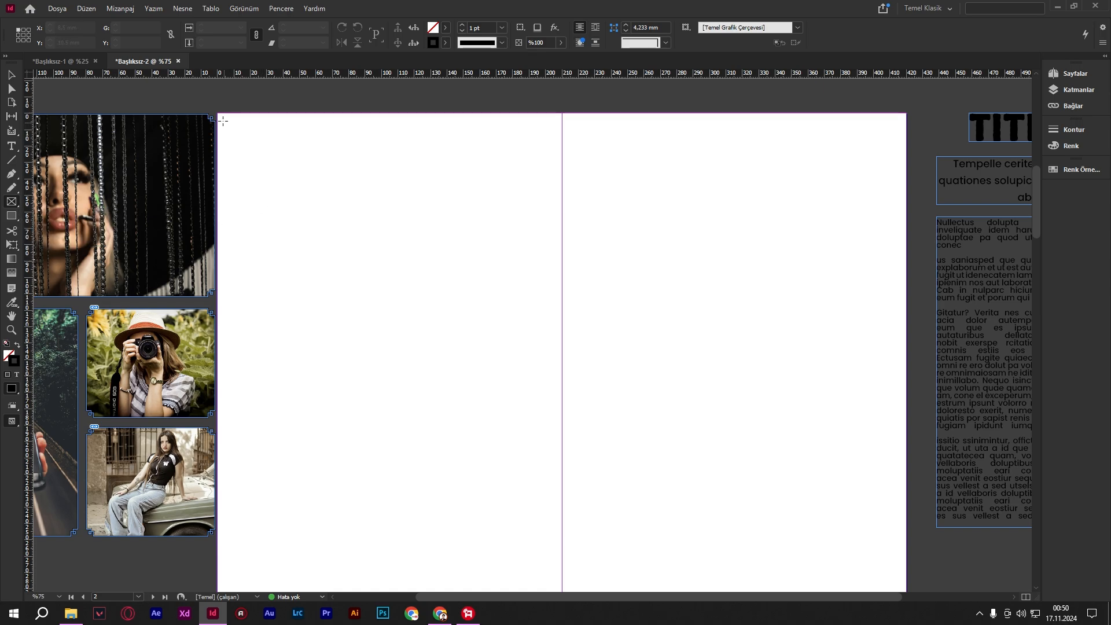
mouse_move(218, 113)
left_mouse_down()
mouse_move(562, 323)
mouse_move(540, 310)
left_mouse_up()
key("v")
mouse_move(411, 244)
left_mouse_down()
mouse_move(413, 297)
mouse_move(380, 417)
left_mouse_up()
- Adjust the bottom edge of the top frame to shorten its height
scroll(387, 413, "down", 2)
left_click_drag(474, 391, 473, 424)
scroll(463, 437, "up", 6)
scroll(402, 511, "down", 3)
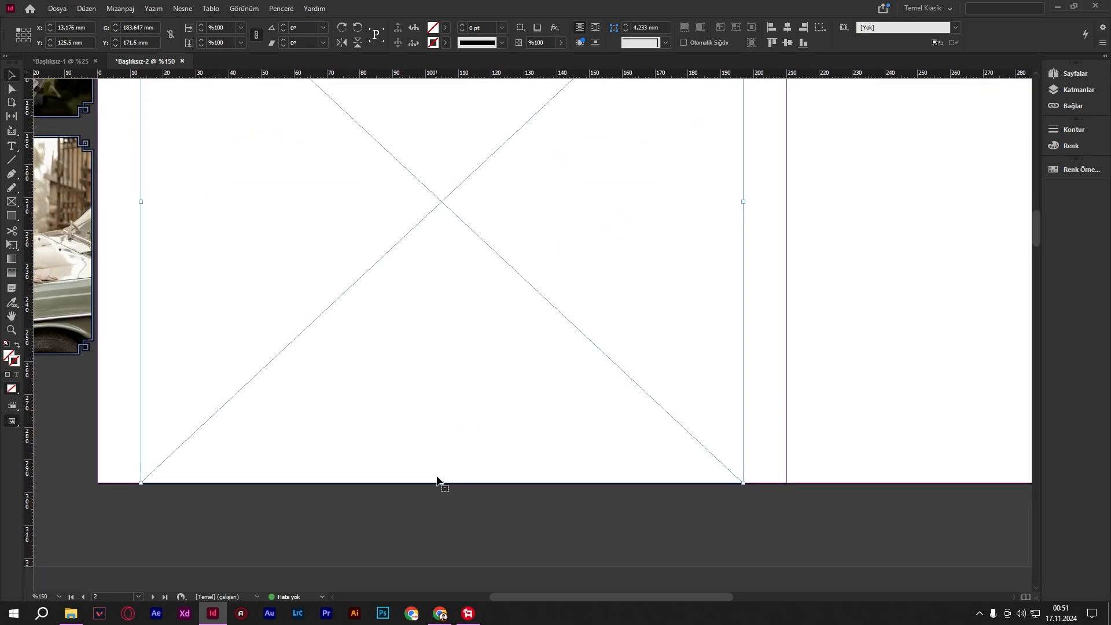
left_click_drag(440, 481, 441, 415)
scroll(452, 399, "down", 5)
scroll(464, 376, "up", 1)
- Create more frames below the top one: a tall frame at left and stacked frames at right
left_click_drag(422, 350, 467, 360)
left_click_drag(606, 335, 367, 364)
left_click_drag(518, 362, 399, 362)
left_click(512, 358)
left_click(463, 360)
left_click_drag(486, 361, 474, 444)
left_click(520, 360)
left_click(384, 361)
left_click(566, 338)
left_click(459, 313)
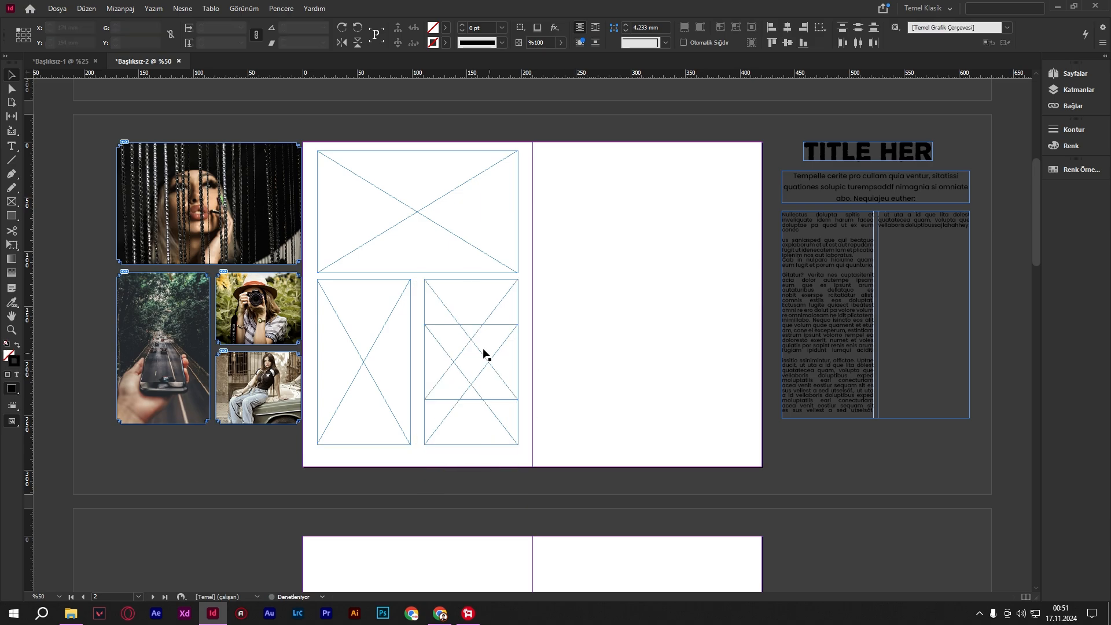
- Delete the extra overlapping frame and resize the lower frames to fit the column
left_click(469, 340)
key("Delete")
left_click_drag(469, 356, 469, 362)
left_click_drag(468, 326, 470, 434)
left_click(467, 341, "shift")
left_click(395, 364)
left_click_drag(420, 357, 414, 362)
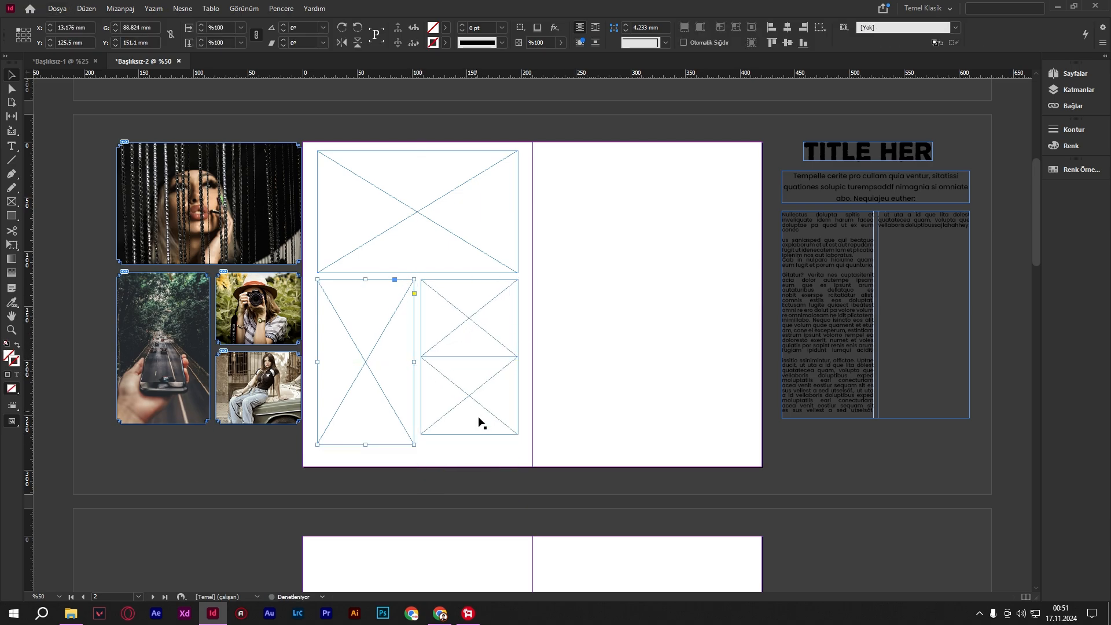
left_click_drag(479, 414, 479, 425)
- Adjust the two right-hand frames so they stack with a small even gap
left_click(470, 353)
left_click(463, 369)
left_click_drag(470, 365, 470, 365)
left_click(469, 348, "shift")
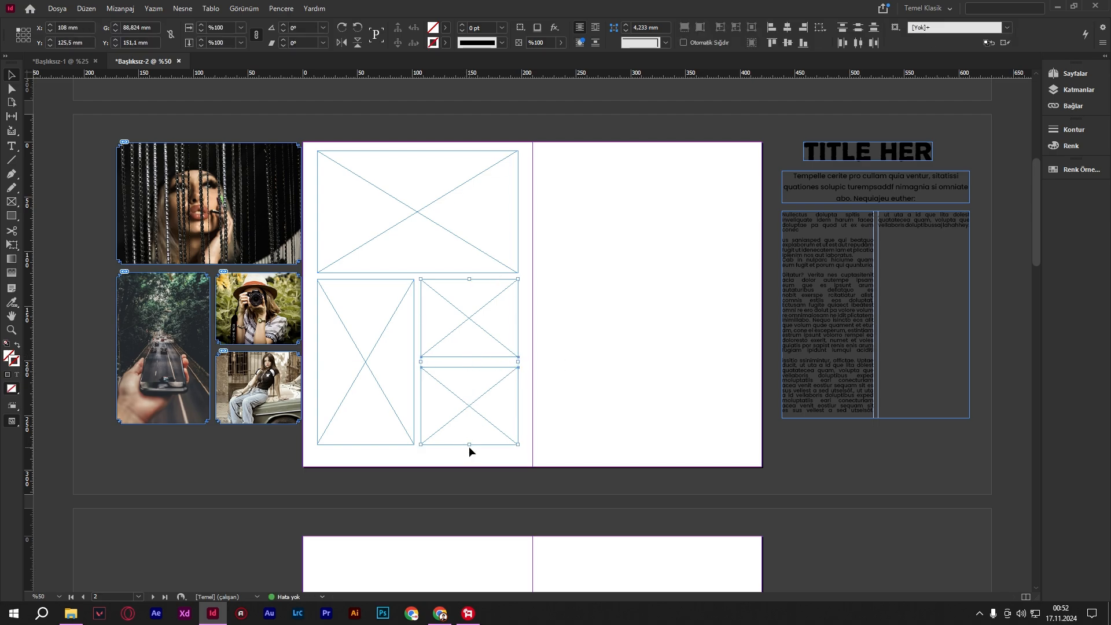
left_click_drag(469, 445, 469, 450)
left_click(469, 457)
left_click_drag(468, 408, 467, 399)
left_click_drag(472, 331, 473, 329)
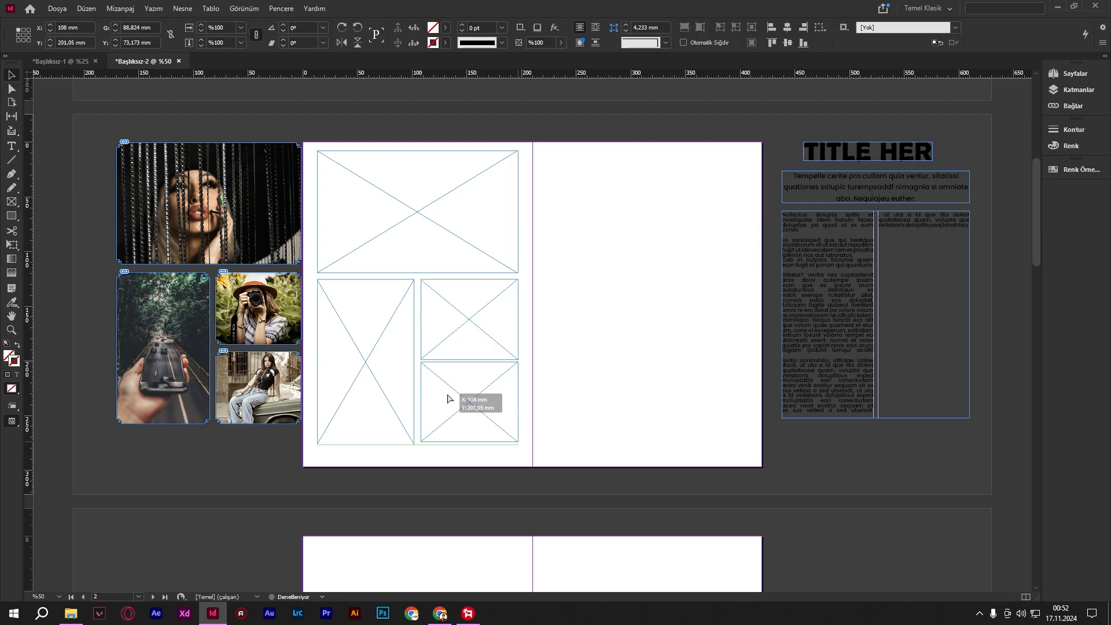
left_click_drag(447, 395, 447, 397)
- Fine-tune the edges between the lower frames to align the gaps
left_click(548, 385)
left_click(399, 364)
scroll(411, 364, "up", 3)
left_click(564, 384)
left_click(564, 336, "shift")
left_click_drag(530, 359, 522, 359)
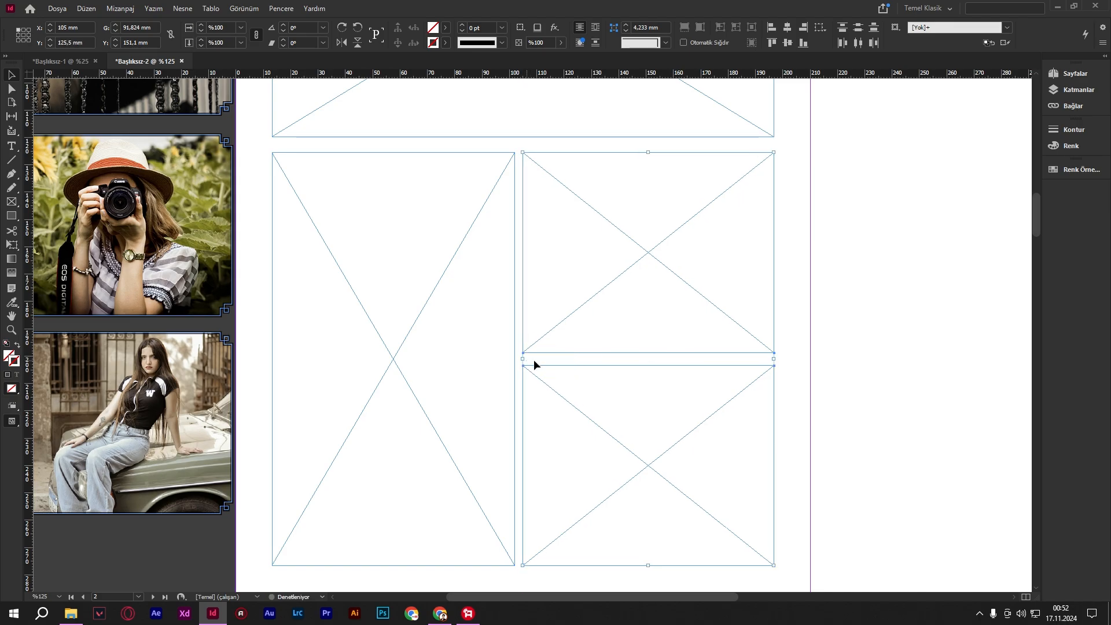
scroll(534, 365, "down", 3)
- Switch to the browser, open a new tab and go to the Pexels home page
left_click(440, 613)
key("ctrl+t")
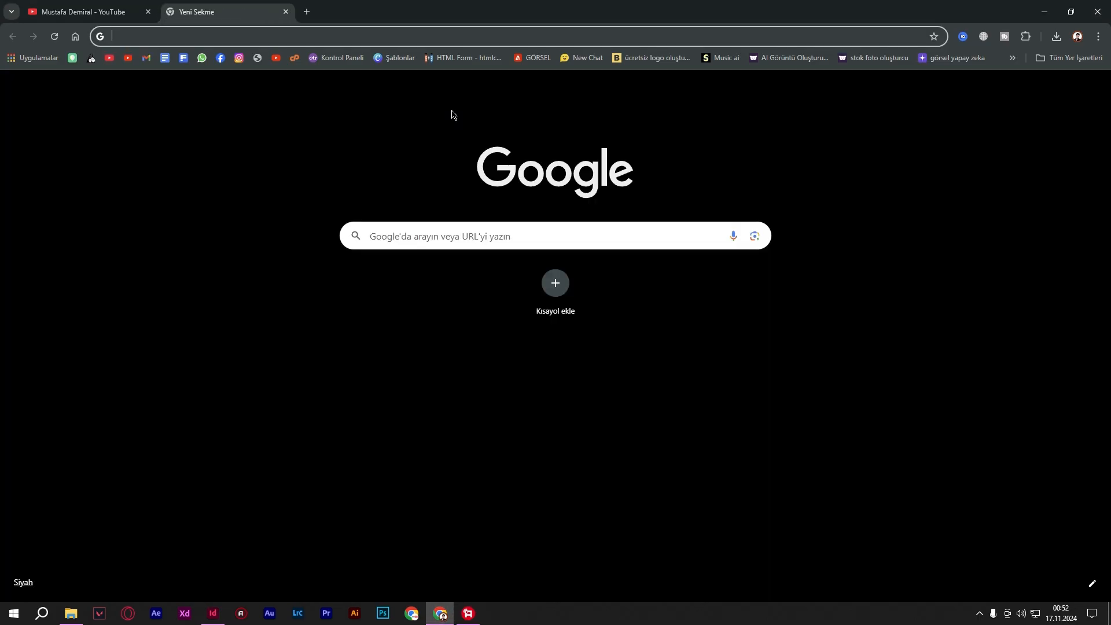
type("pexe")
key("Return")
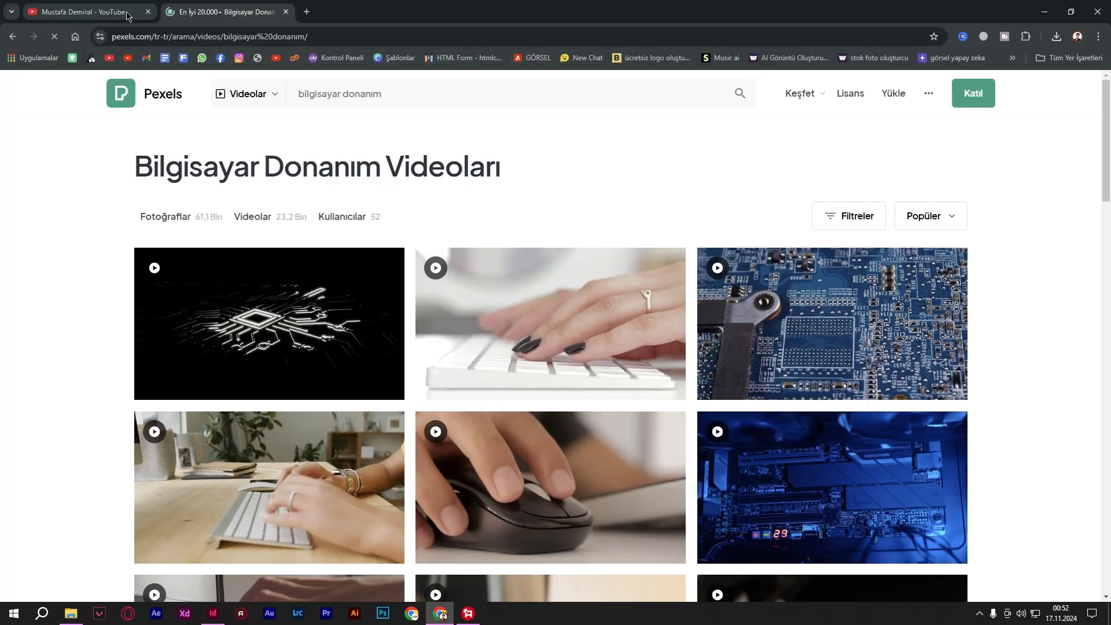
left_click(119, 99)
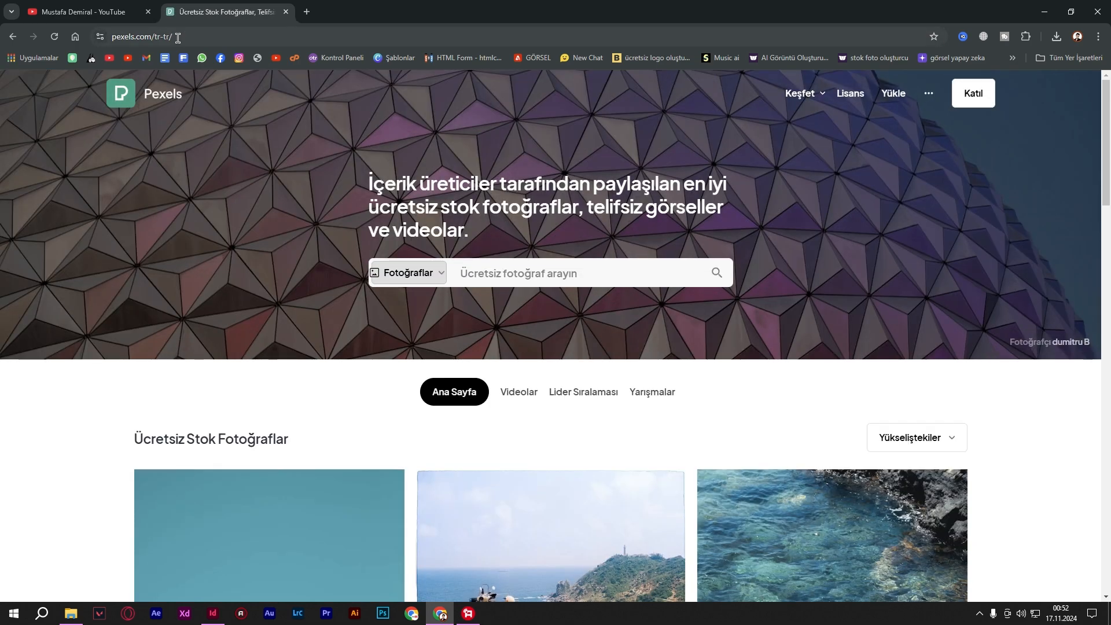
- Search Pexels from a recent photography search and open a photo of a woman holding a camera
left_click_drag(188, 38, 14, 21)
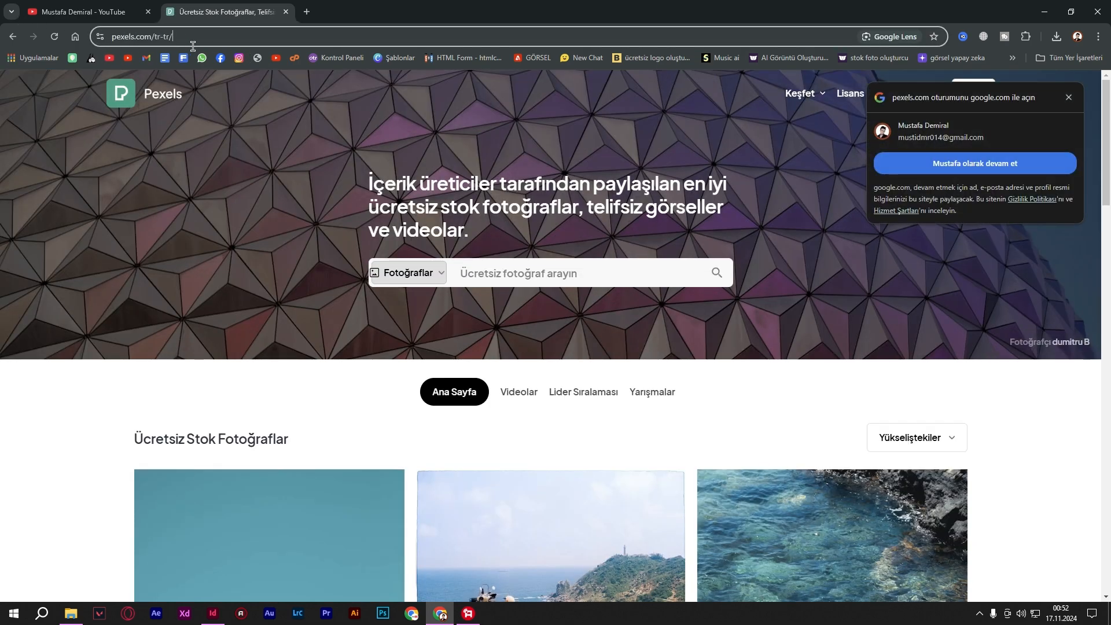
left_click(1068, 101)
left_click(593, 269)
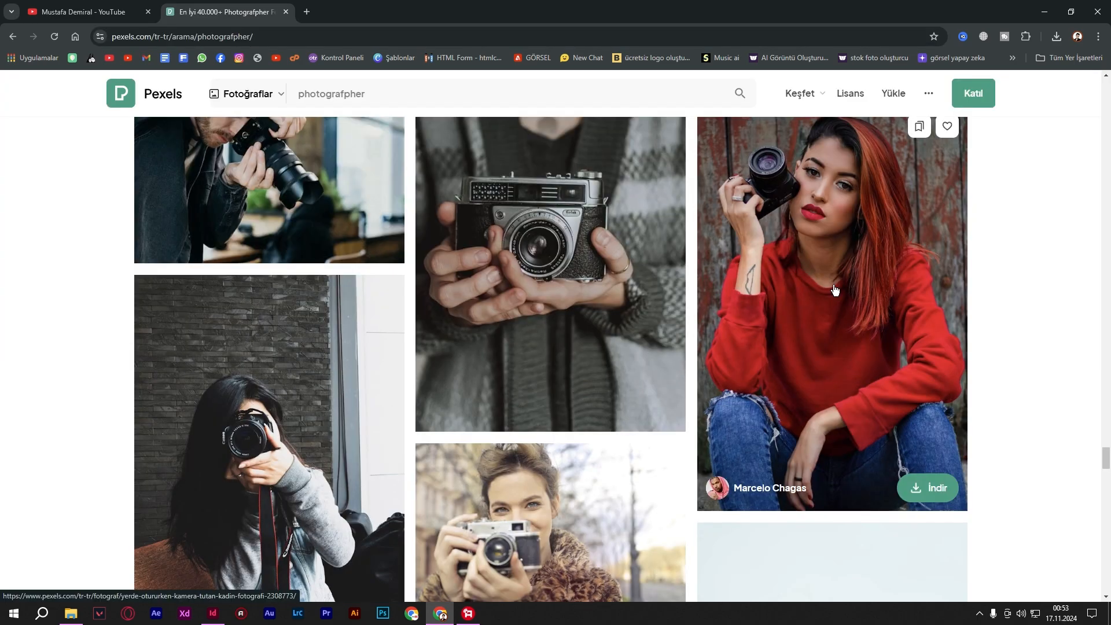
left_click(774, 300)
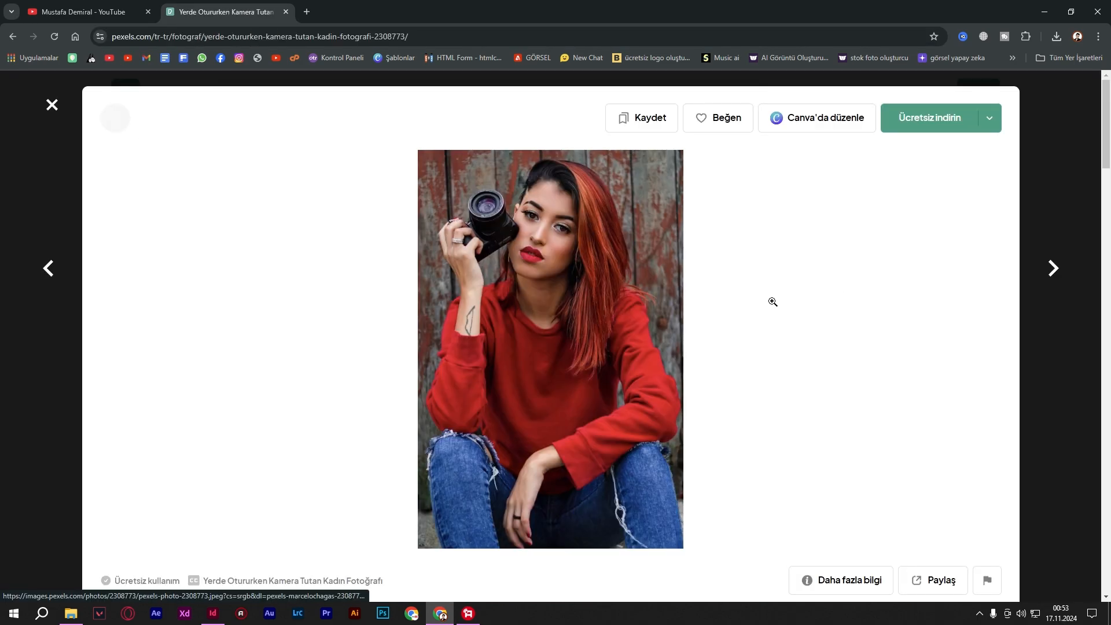
- Download the photo for free and close the thank-you dialog and photo view
left_click(902, 124)
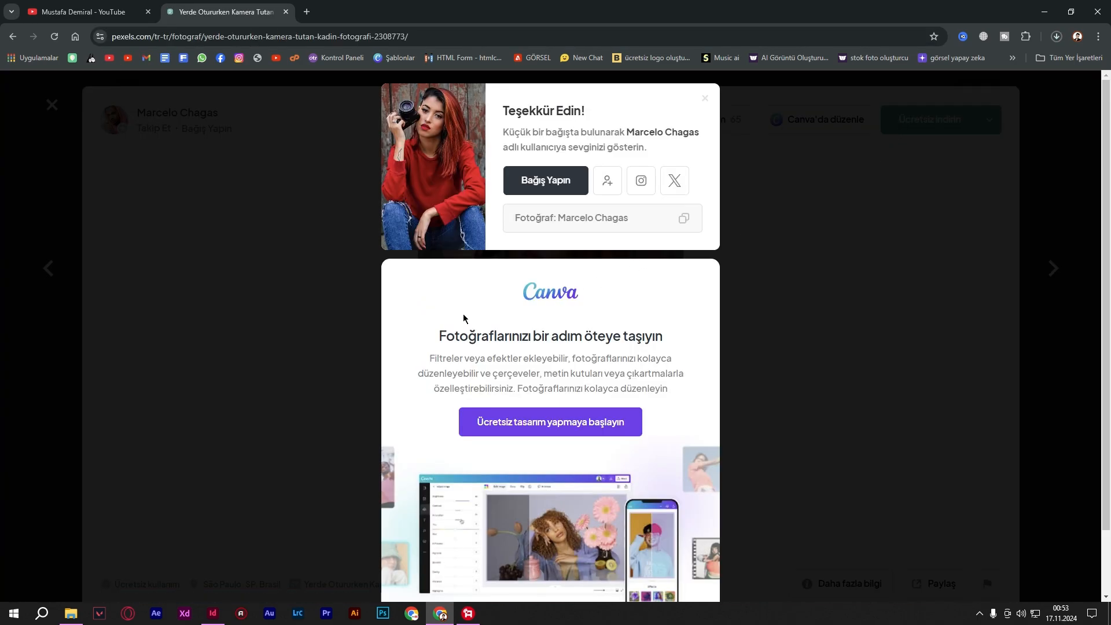
left_click(109, 302)
left_click(47, 335)
- Browse the photographer search results
scroll(351, 347, "down", 7)
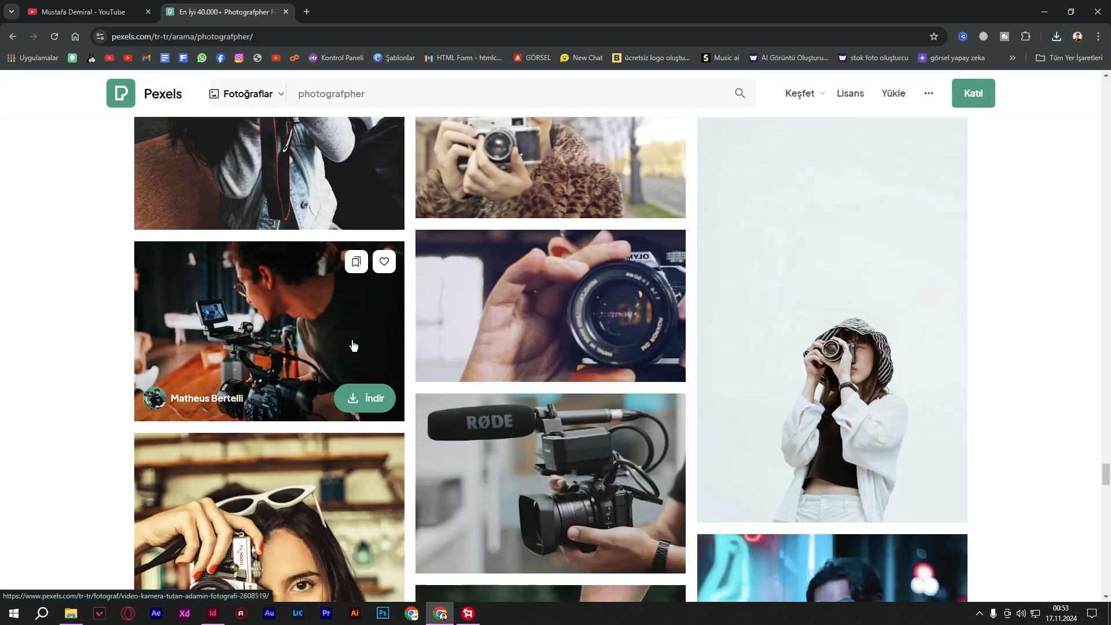
left_click(287, 331)
key("Escape")
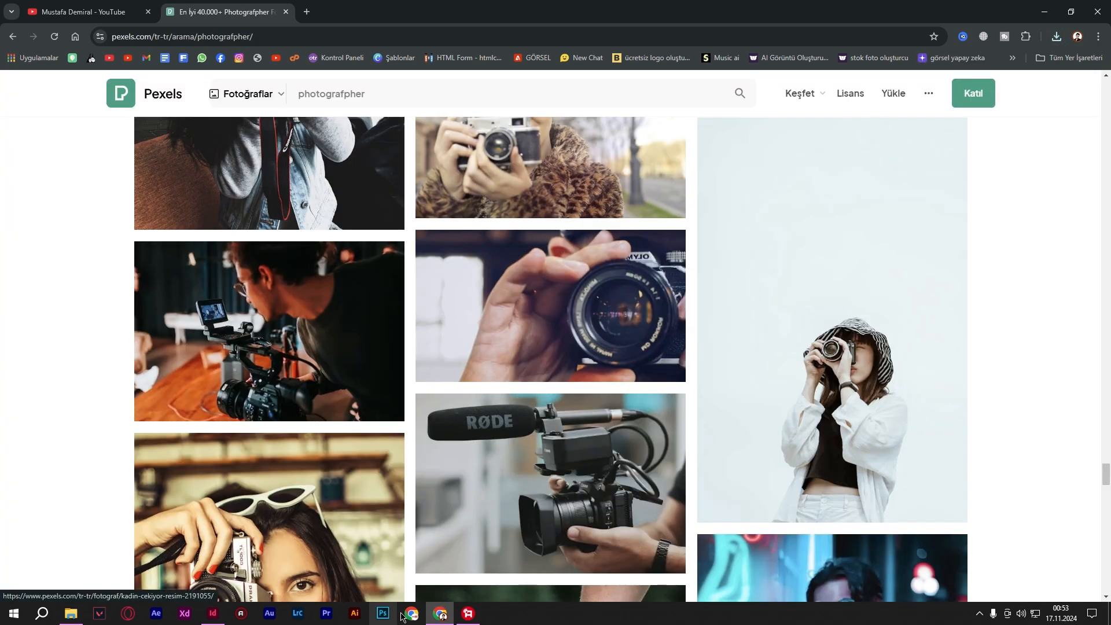
- Place pexels-bertellifotografia-799443.jpg into the top frame on the left page
left_click(210, 611)
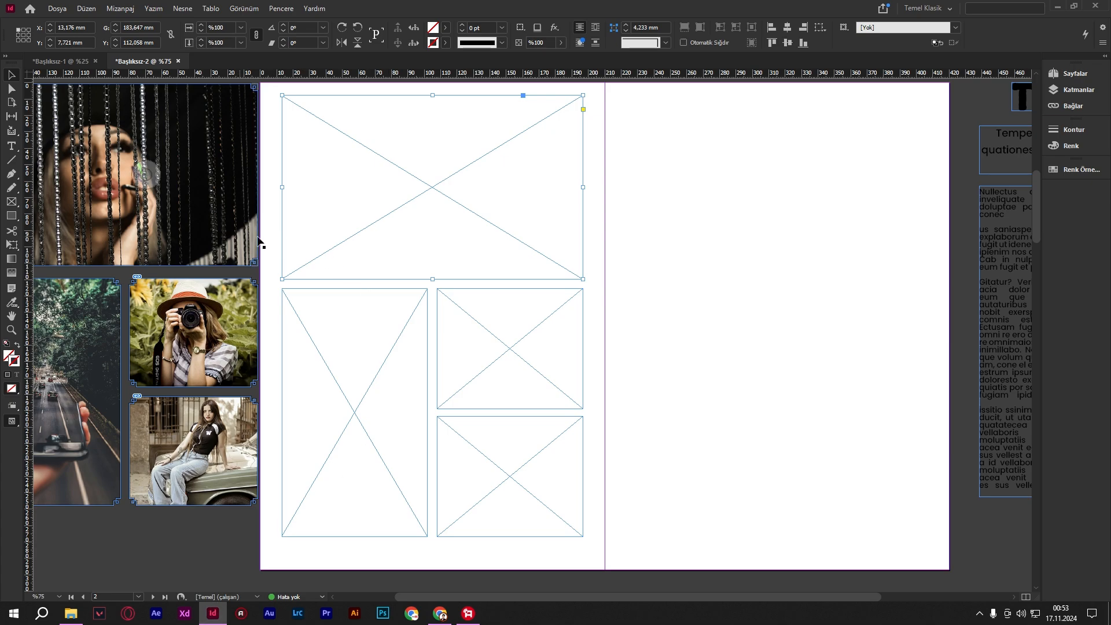
left_click(732, 196)
left_click(434, 192)
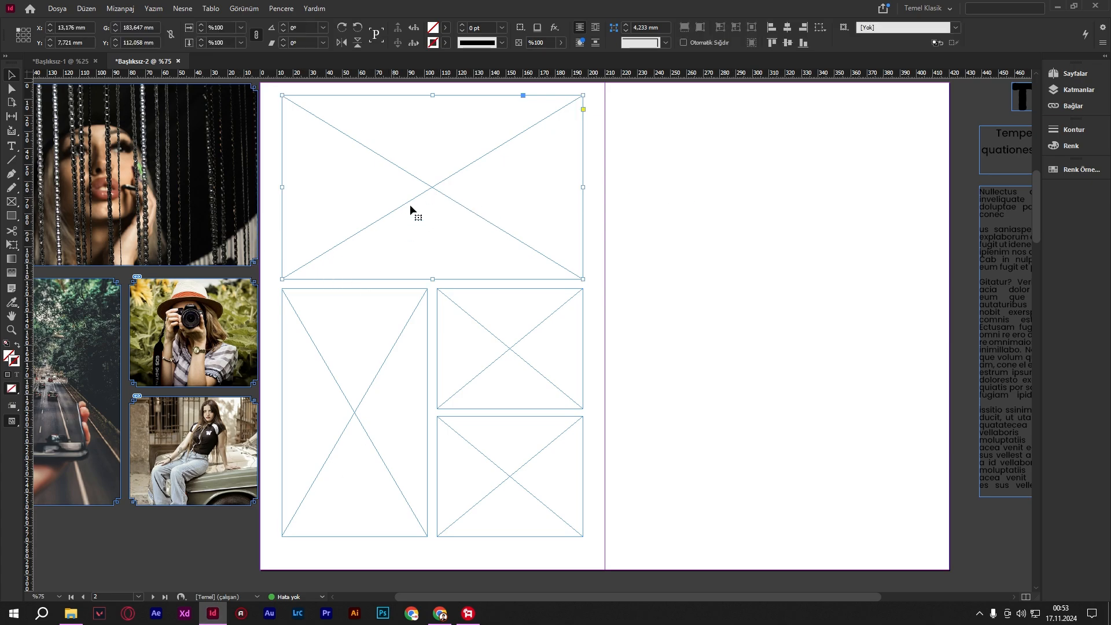
key("ctrl+d")
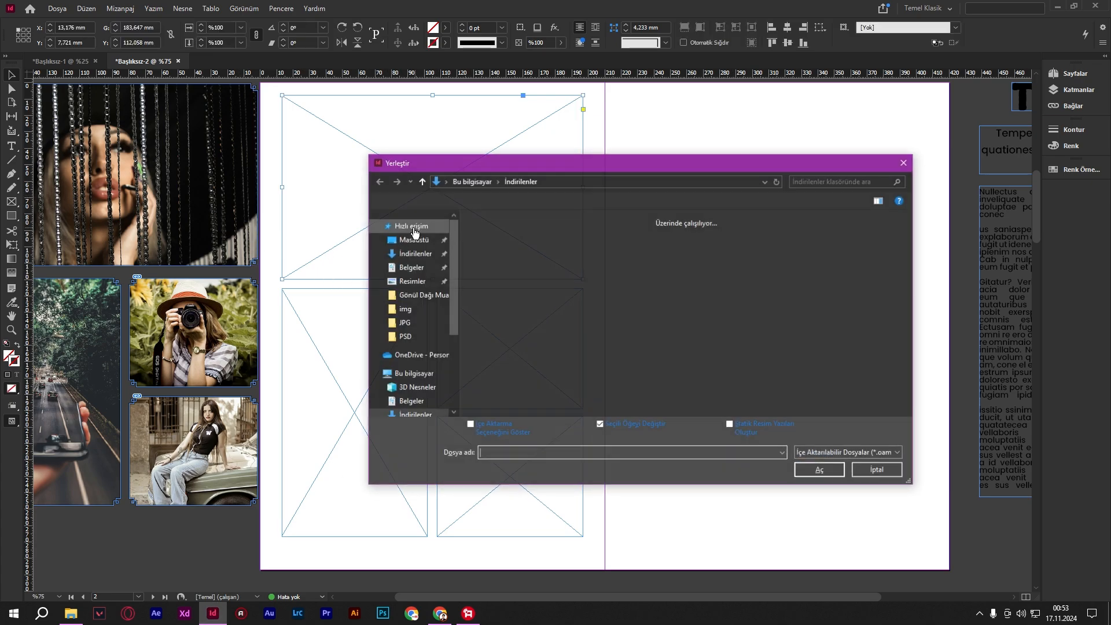
scroll(633, 304, "down", 3)
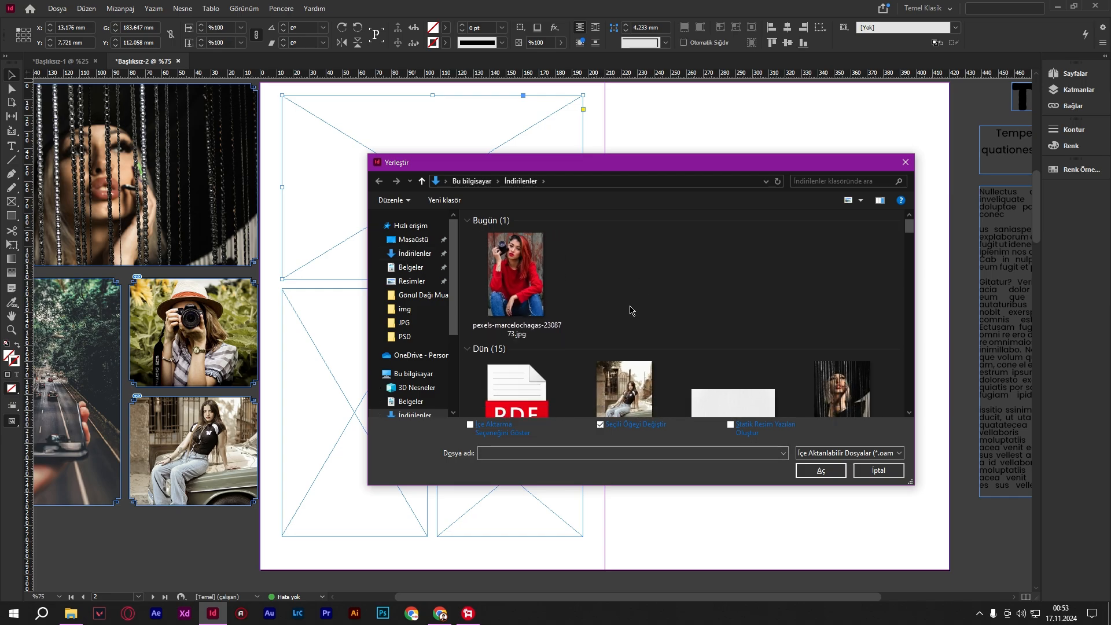
left_click_drag(762, 158, 778, 19)
scroll(805, 325, "down", 1)
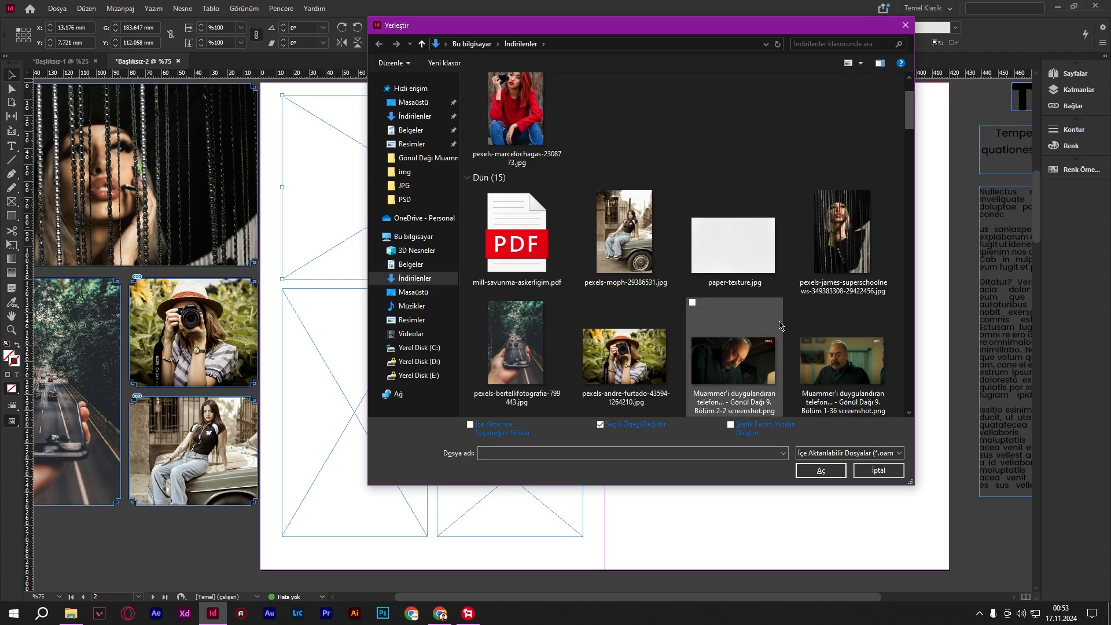
left_click(542, 348)
double_click(525, 330)
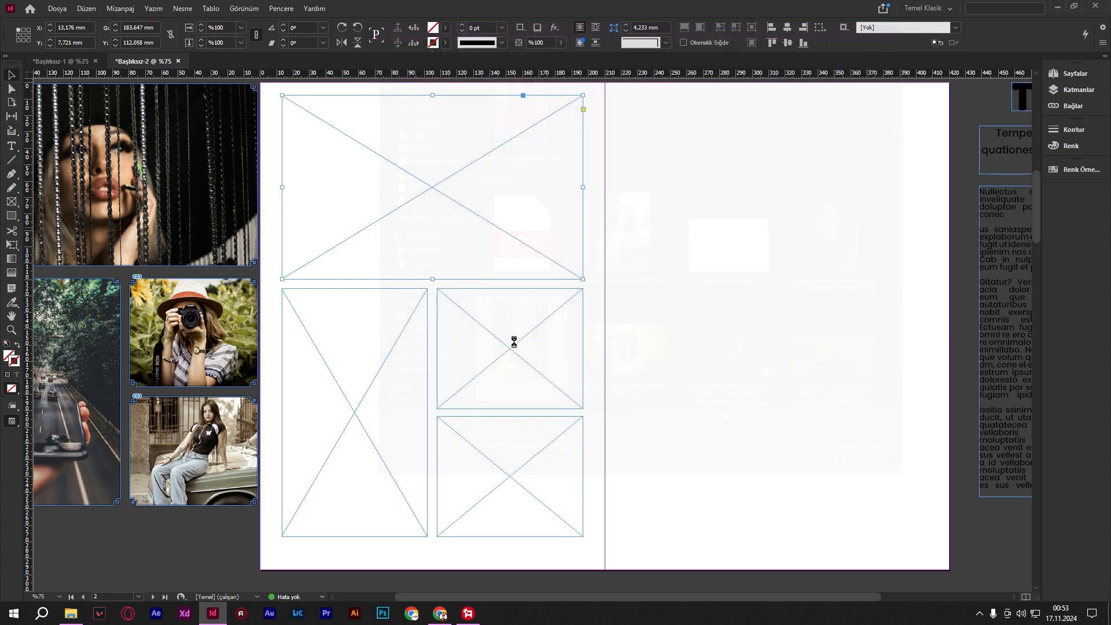
left_click(447, 211)
- Fit the top frame's image with Fill Frame Proportionally
right_click(432, 187)
mouse_move(487, 370)
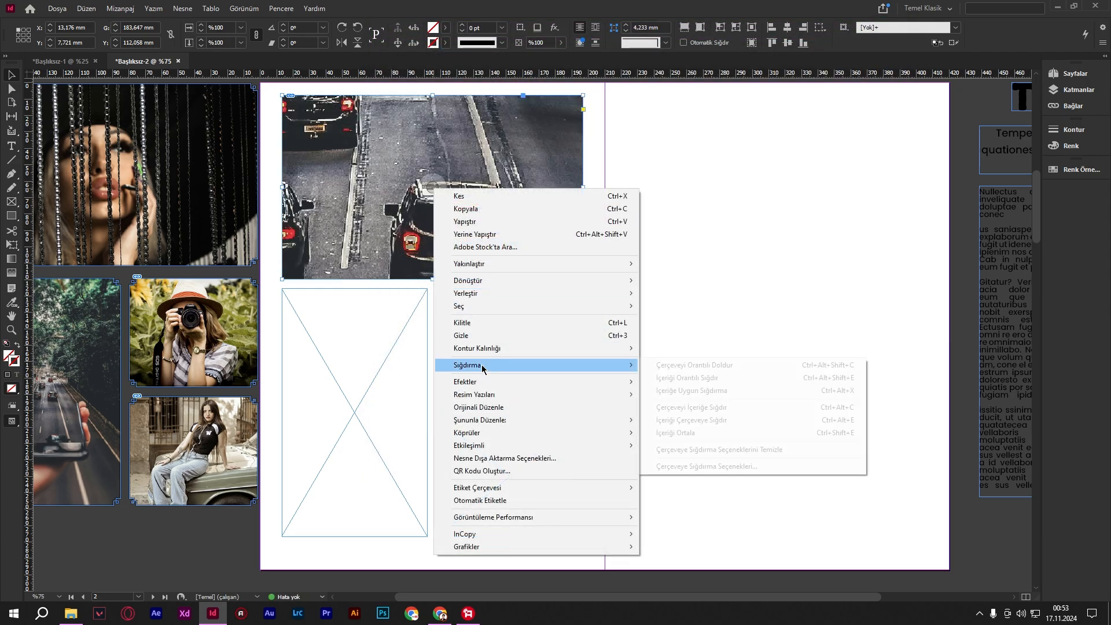
left_click(676, 364)
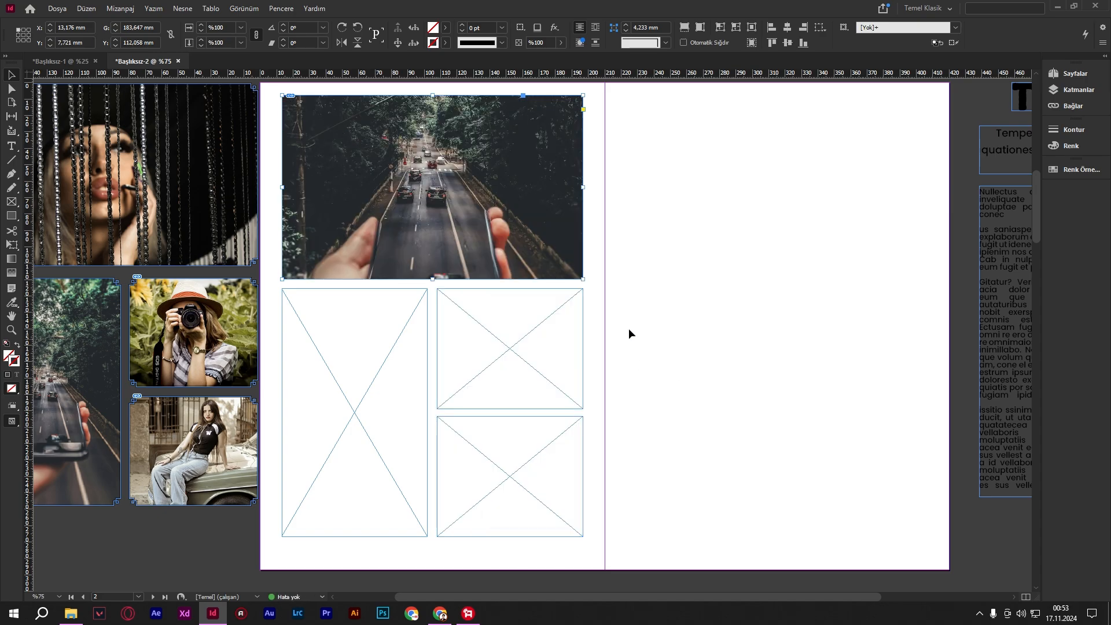
- Try to resize the top frame's right edge and undo the change
left_click(434, 186)
left_click_drag(585, 188, 605, 187)
key("ctrl+z")
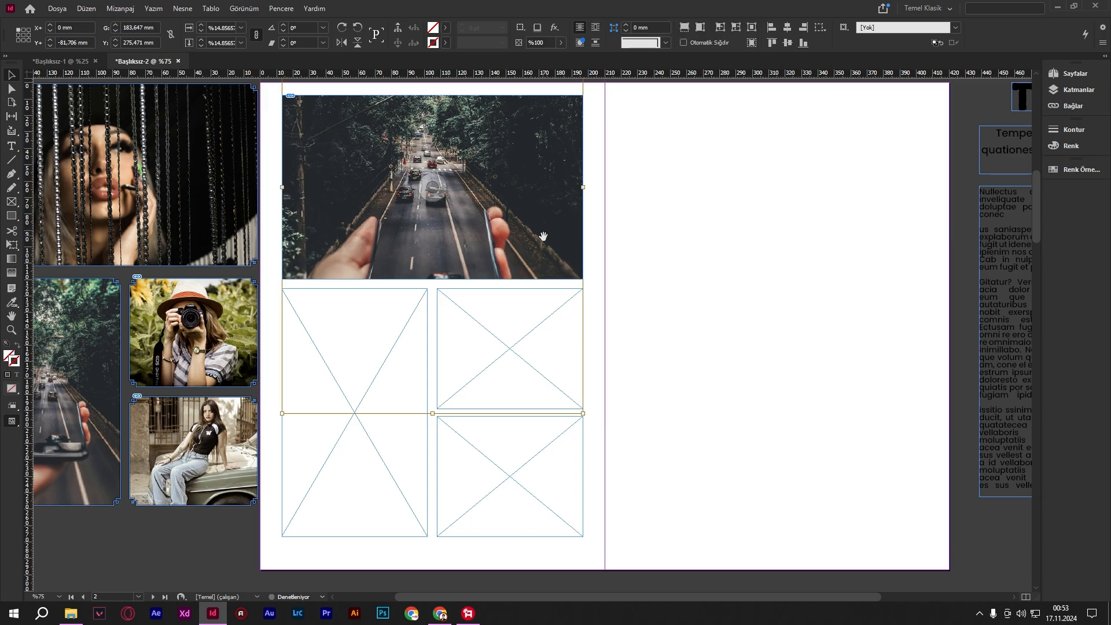
left_click_drag(583, 185, 615, 188)
key("ctrl+z")
left_click_drag(584, 412, 615, 460)
left_click(701, 307)
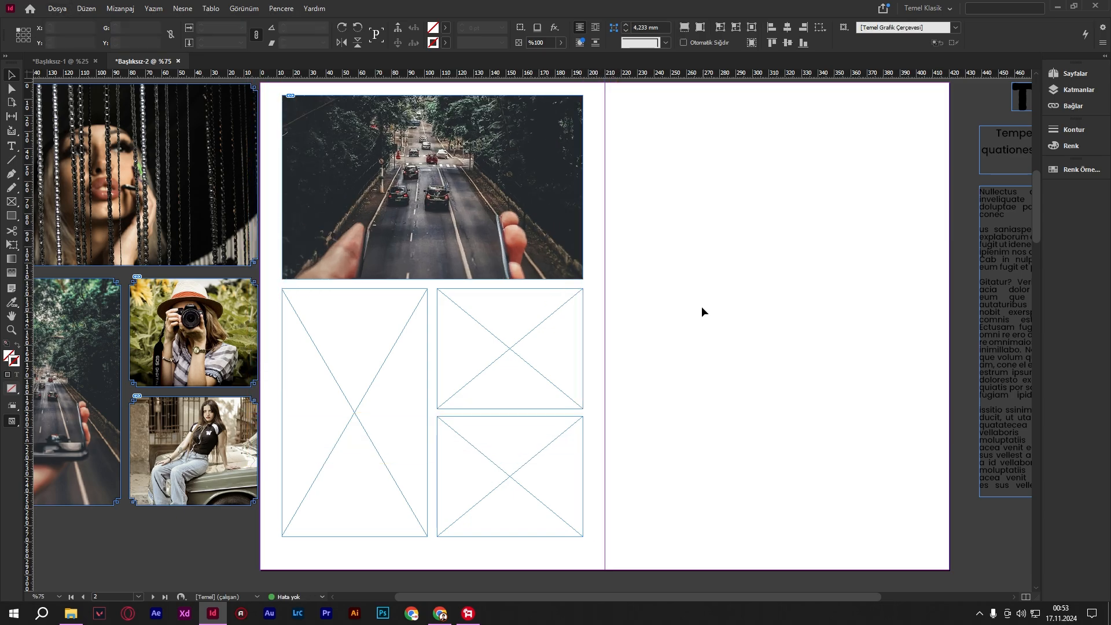
- Place pexels-marcelochagas-230877 3.jpg into the tall left frame and fill it proportionally
left_click(416, 325)
key("ctrl+d")
double_click(506, 243)
right_click(378, 400)
mouse_move(442, 212)
left_click(608, 212)
- Place the photo of the woman sitting on a car into the upper right frame and fill it proportionally
left_click(519, 309)
key("ctrl+d")
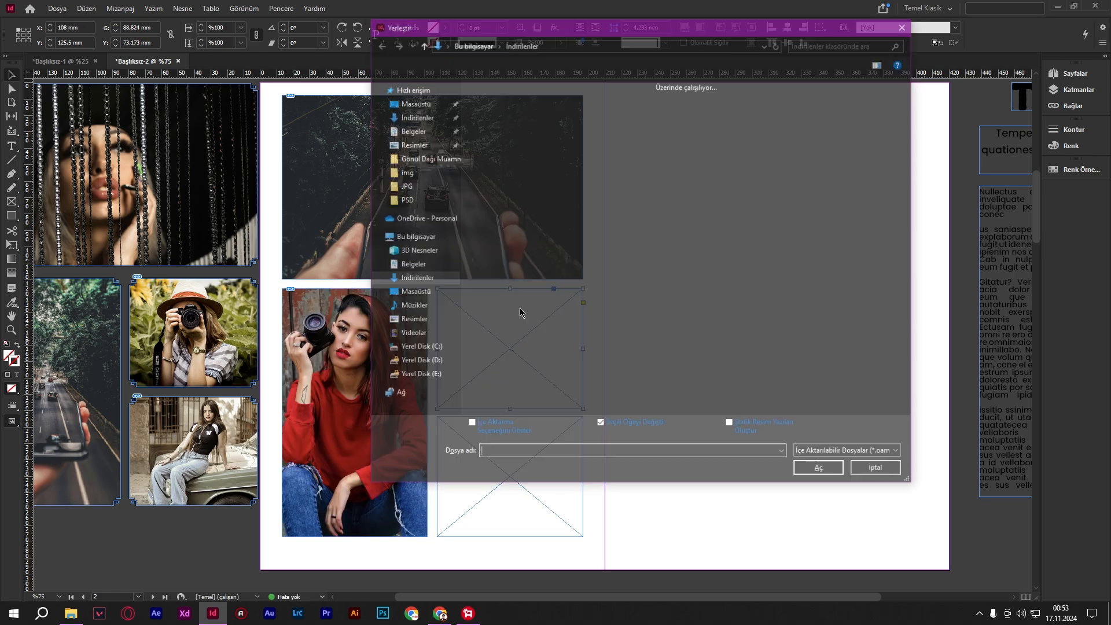
double_click(512, 208)
right_click(503, 381)
mouse_move(567, 193)
left_click(721, 194)
left_click(645, 354)
- Place the photographer-in-hat photo into the lower right frame and fill it proportionally
left_click(514, 454)
key("ctrl+d")
double_click(625, 228)
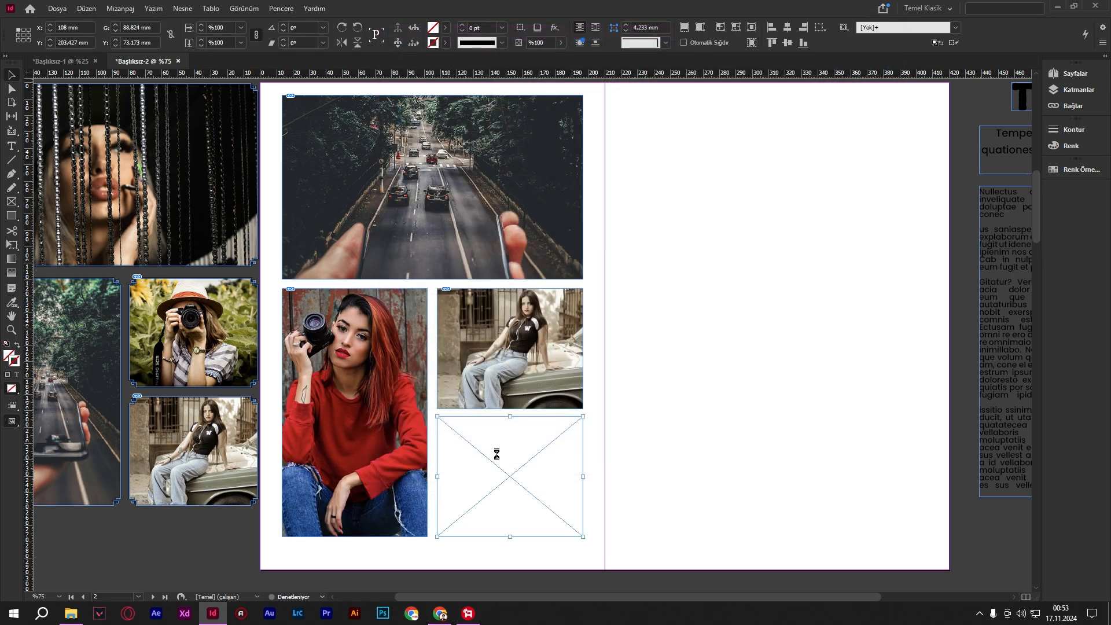
right_click(500, 454)
left_click(719, 266)
left_click(664, 409)
- Zoom out, toggle the preview, and delete the reference photo collage from the pasteboard
key("ctrl+minus")
key("w")
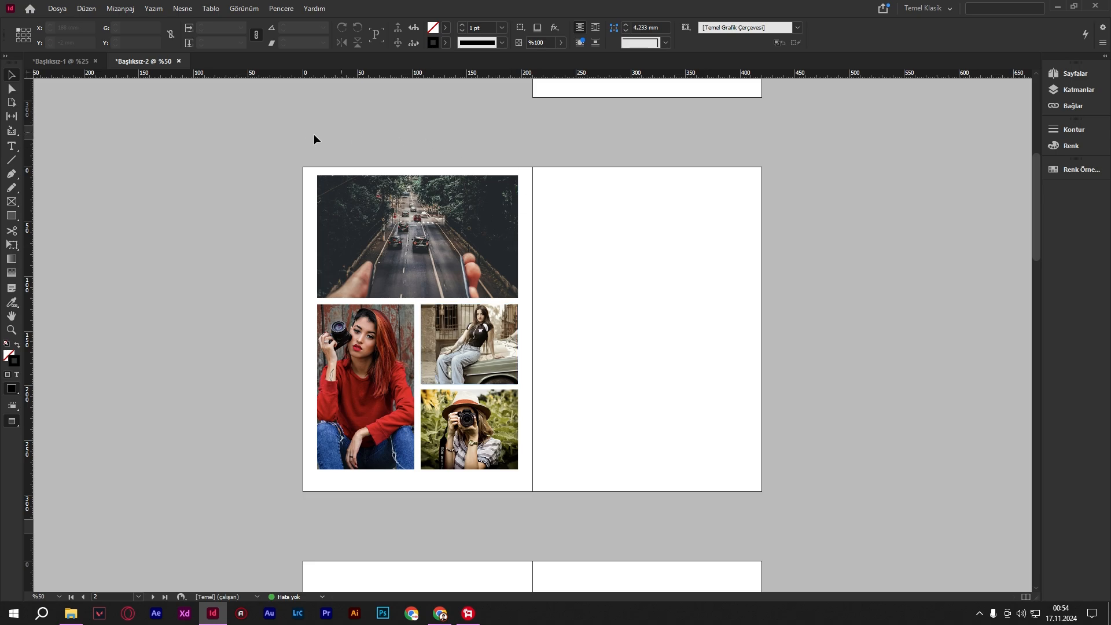
key("w")
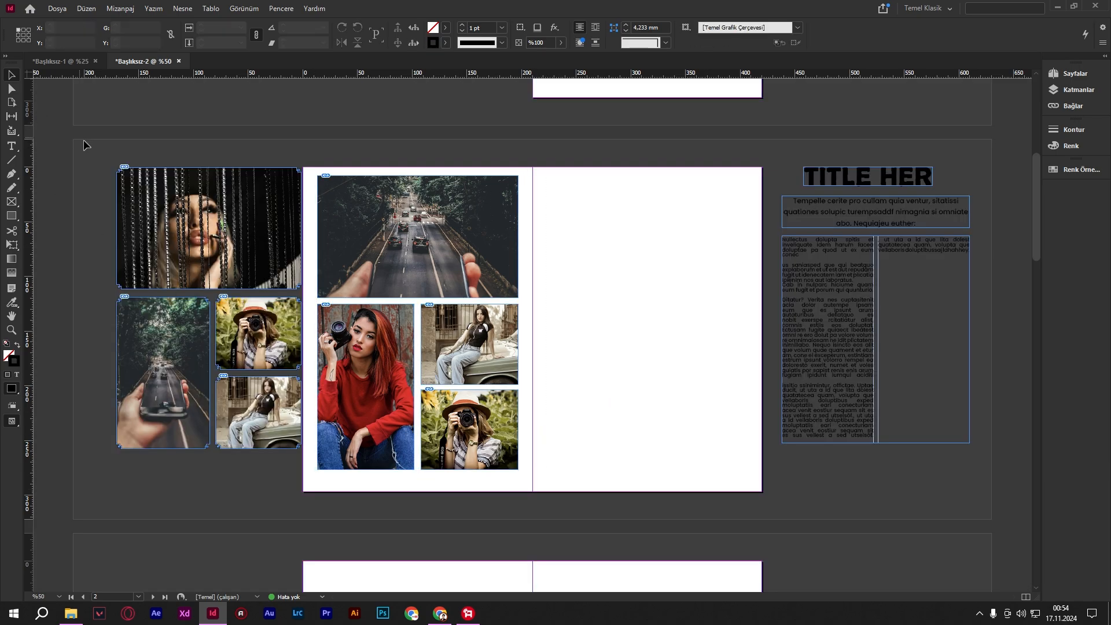
left_click_drag(286, 455, 284, 454)
key("Delete")
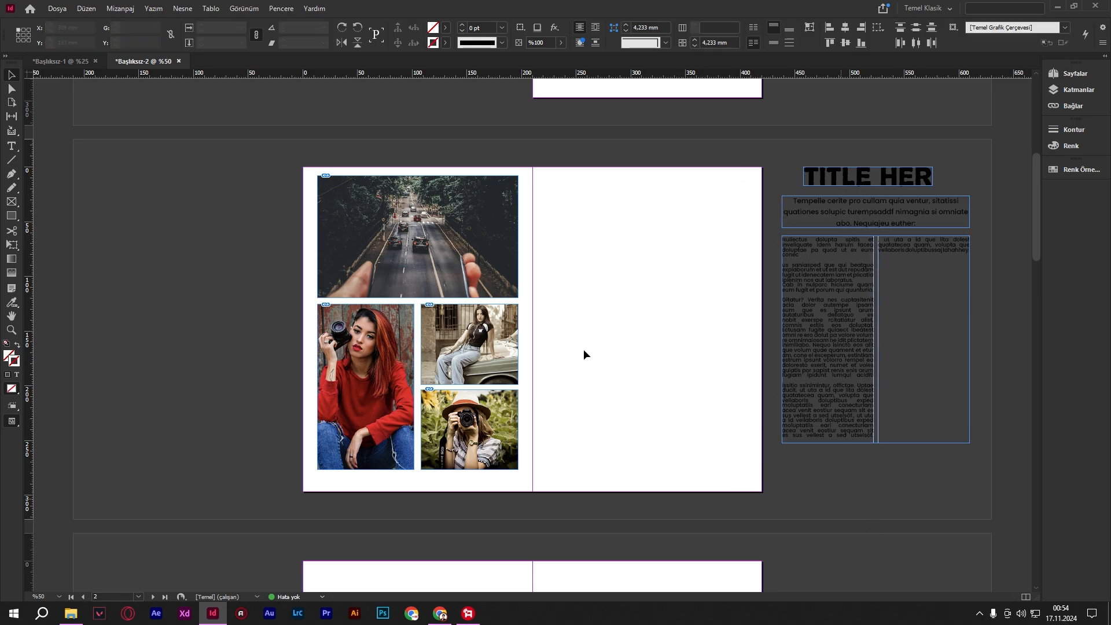
- Draw a wide text frame across the top of the right page and reduce its height
left_click(16, 149)
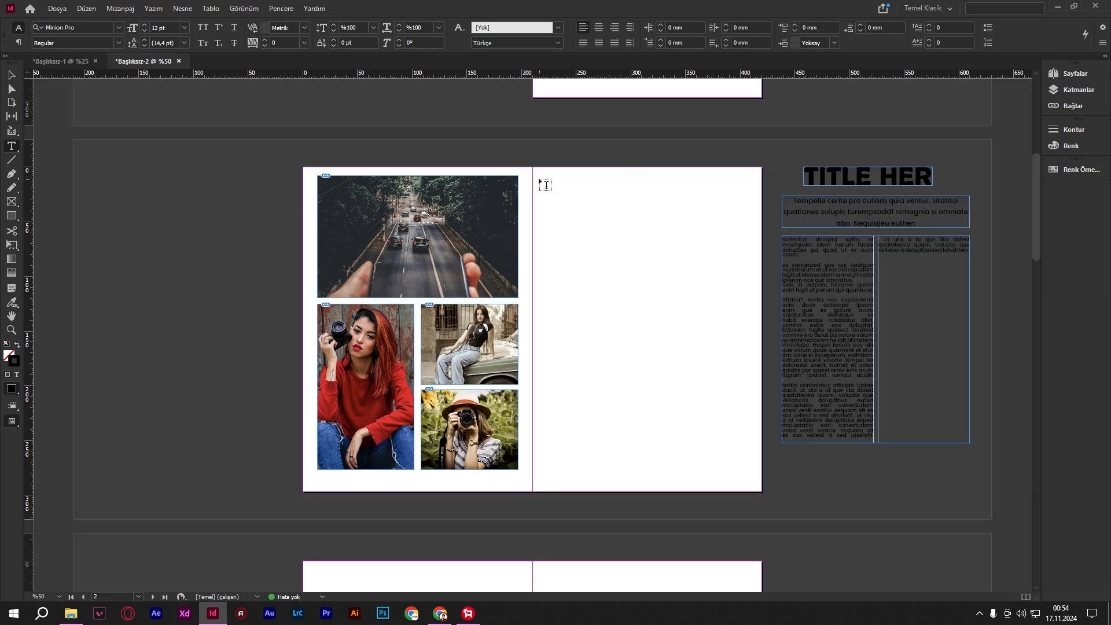
left_click_drag(539, 178, 696, 254)
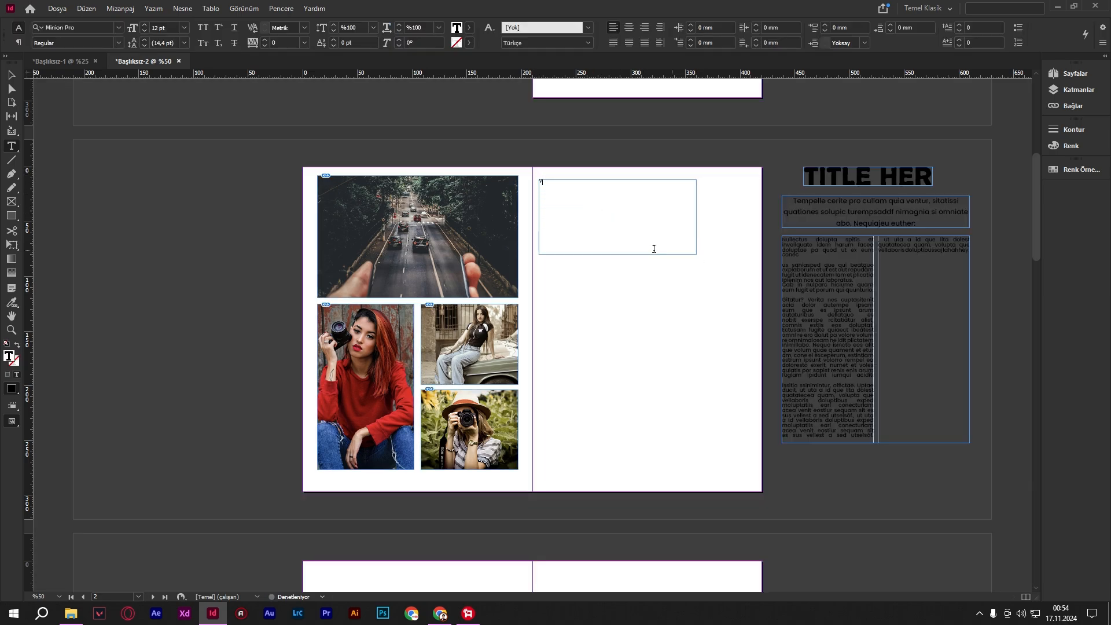
key("Escape")
left_click_drag(645, 180, 624, 176)
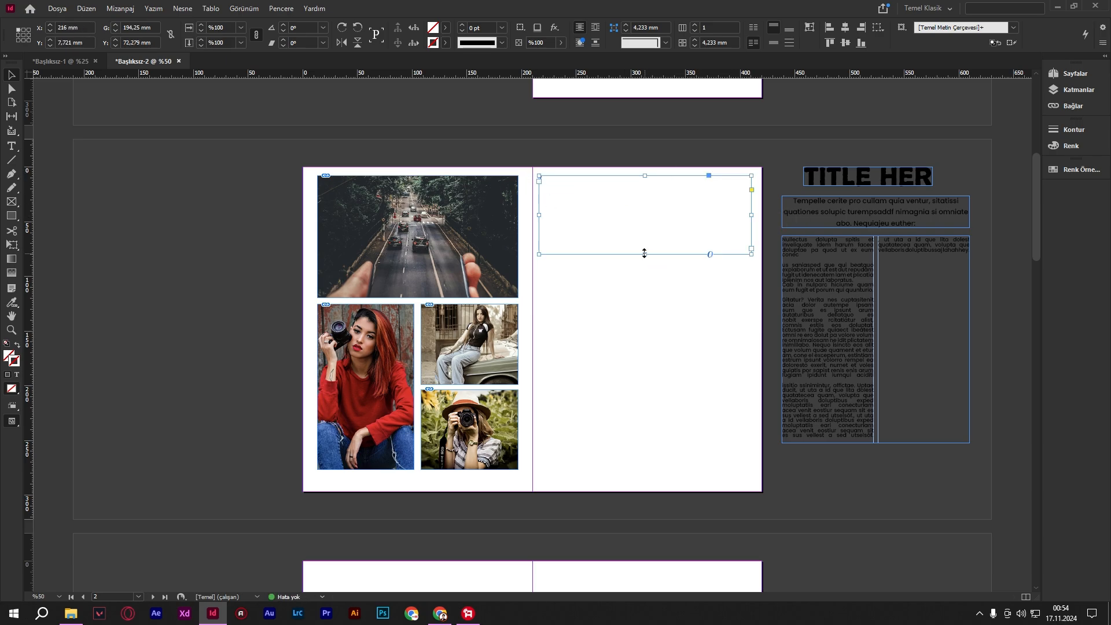
left_click_drag(645, 254, 643, 203)
- Put the title text TITLE HER in the new frame and set its font to Propaganda
double_click(612, 191)
double_click(845, 182)
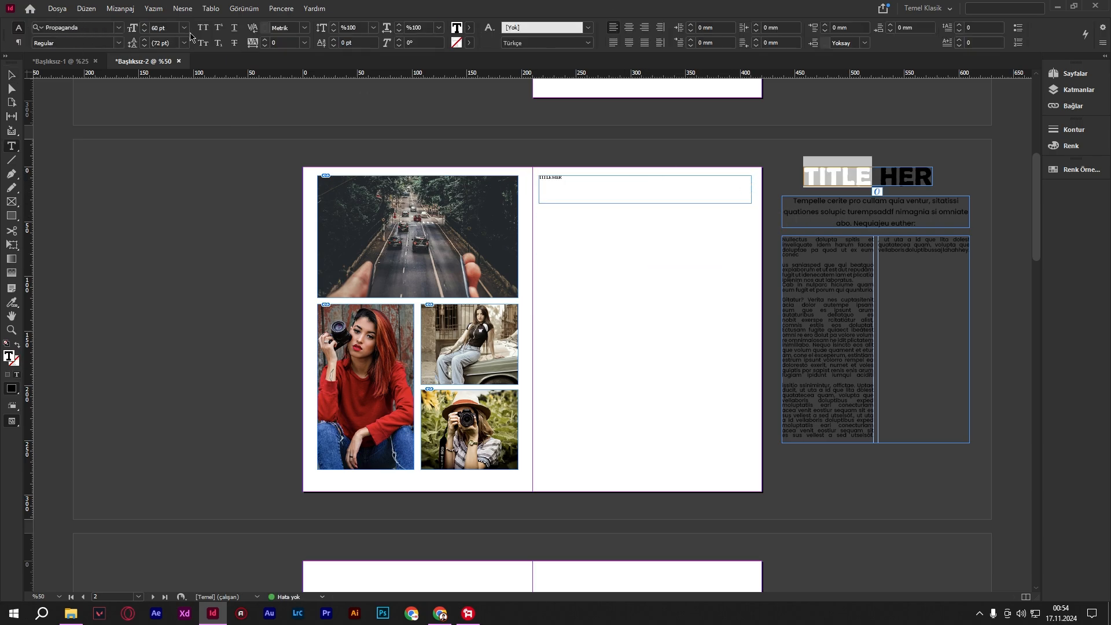
left_click(654, 187)
type("pro")
left_click(84, 85)
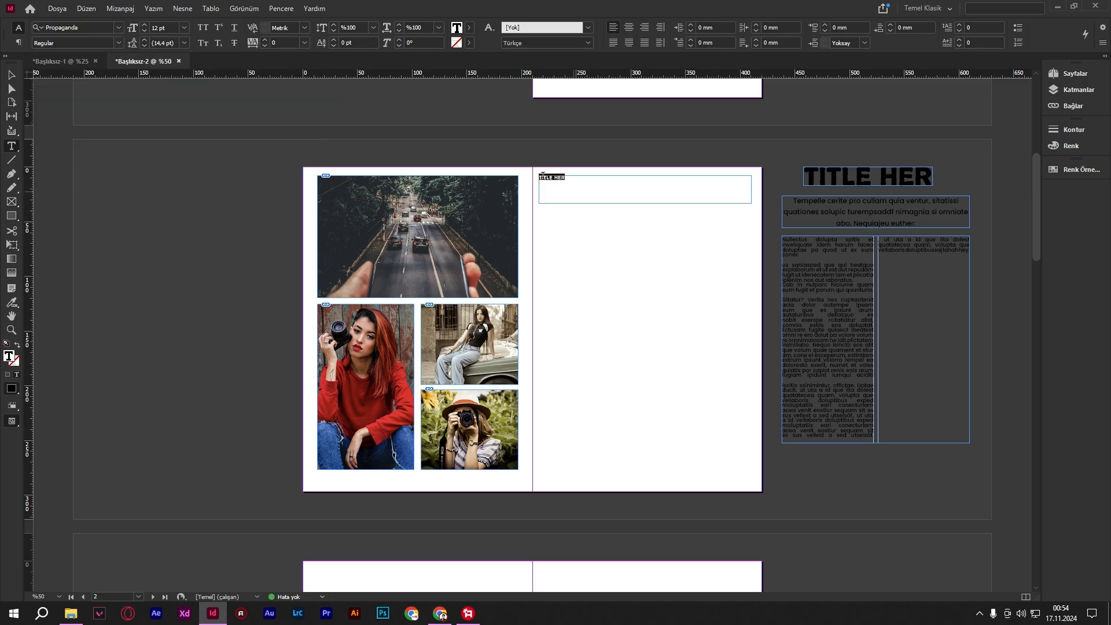
- Set the title's font size to 62 pt
double_click(161, 28)
type("45")
key("Return")
double_click(160, 28)
type("60")
key("Return")
left_click(145, 26)
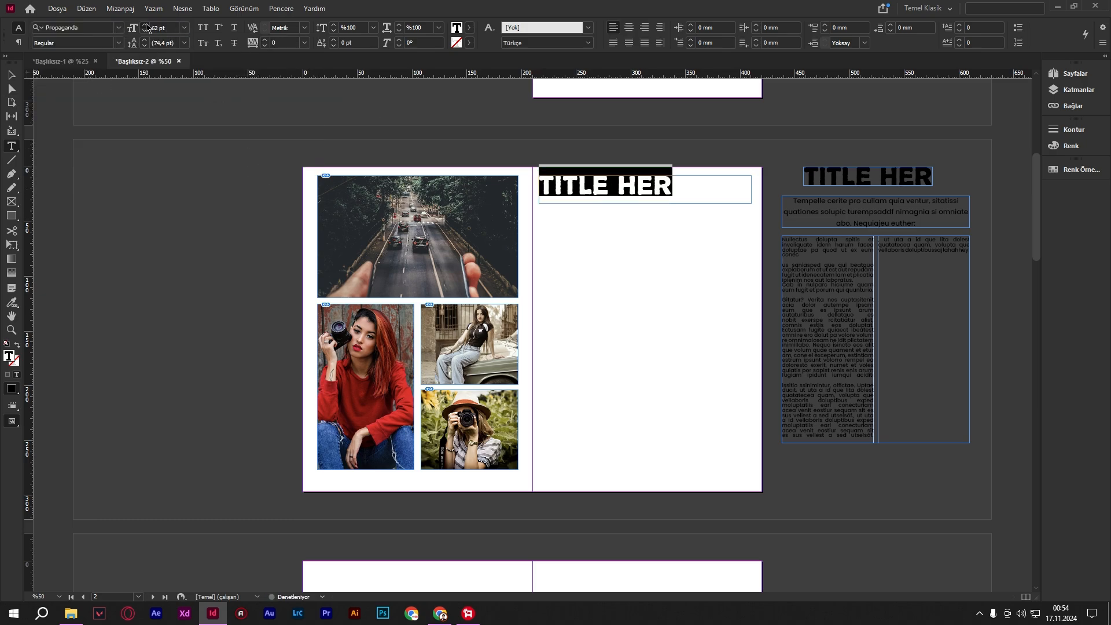
left_click(145, 25)
- Fit the title frame to its text and centre it horizontally on the right page
key("Escape")
mouse_move(684, 199)
left_mouse_down()
mouse_move(675, 187)
mouse_move(675, 199)
left_mouse_up()
left_click(878, 27)
left_click(930, 66)
left_click(845, 28)
left_click_drag(673, 198, 641, 198)
left_click(660, 238)
left_click(696, 288)
- Draw a text frame below the title, fill it with placeholder text and delete the extra lines
left_click(11, 145)
left_click_drag(540, 219, 749, 262)
right_click(694, 232)
left_click(761, 444)
left_click_drag(635, 261, 622, 233)
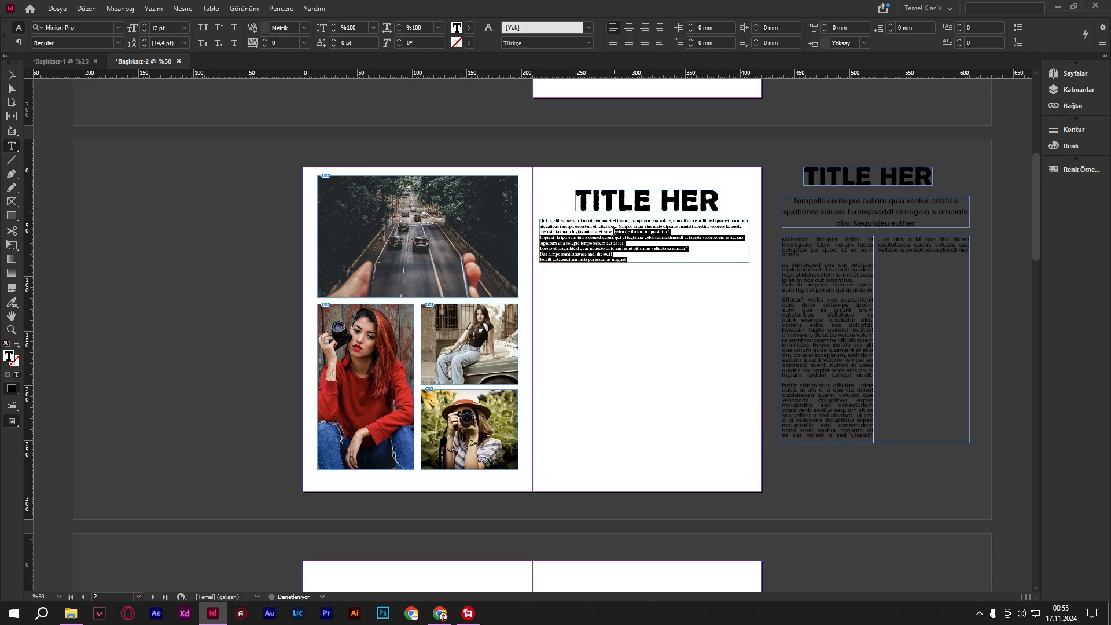
key("BackSpace")
- Centre the intro paragraph and set it to Poppins Medium at 14 pt
key("ctrl+a")
left_click(628, 27)
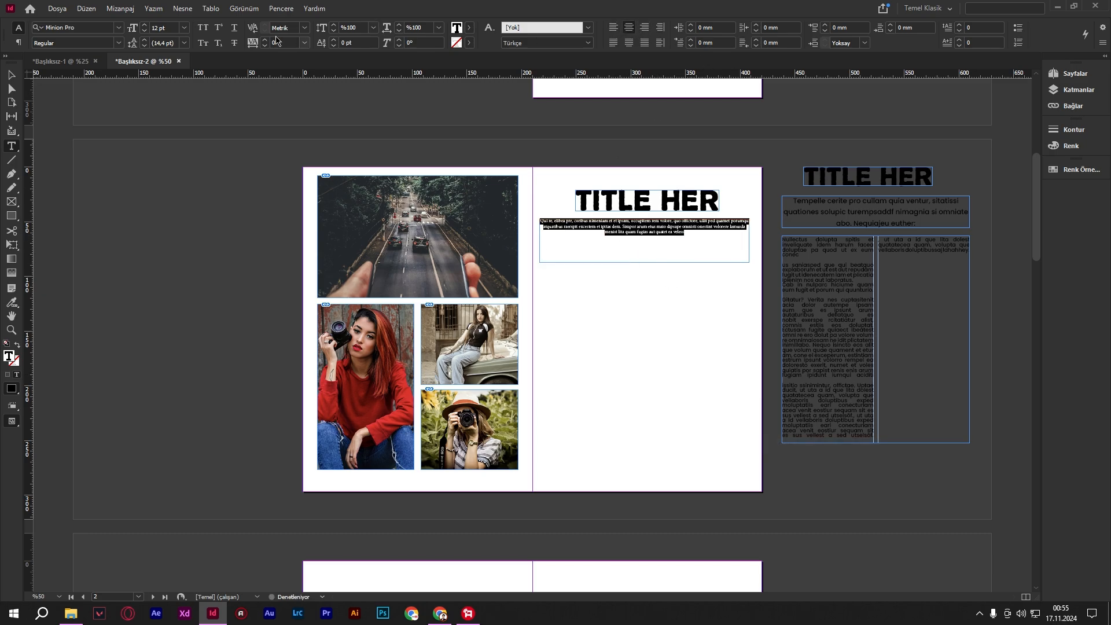
left_click(143, 25)
left_click(84, 27)
type("POPP")
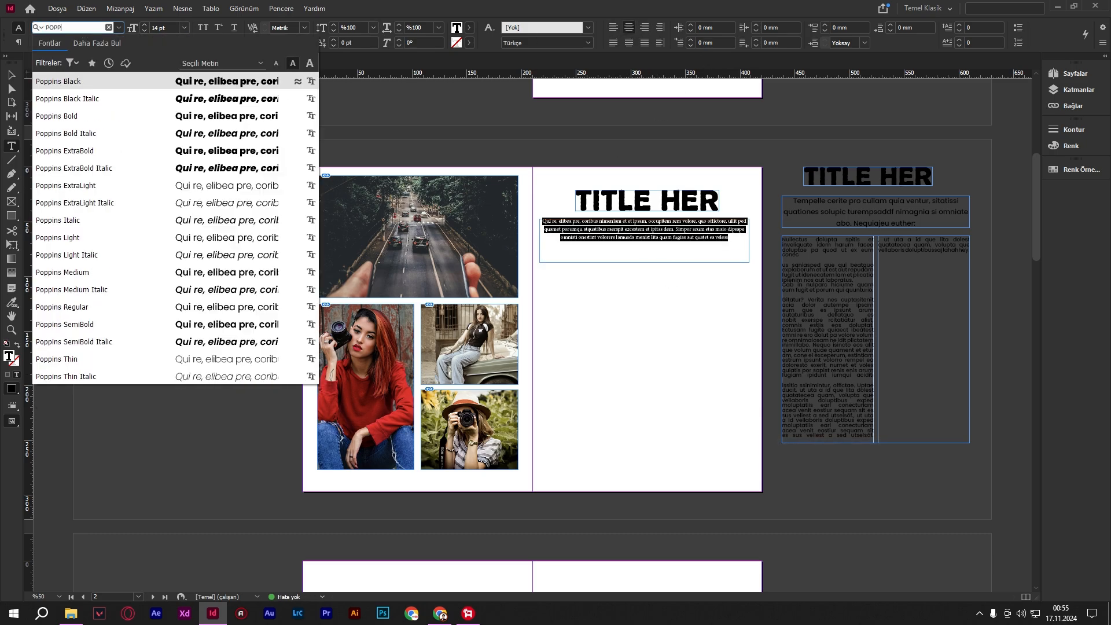
left_click(87, 272)
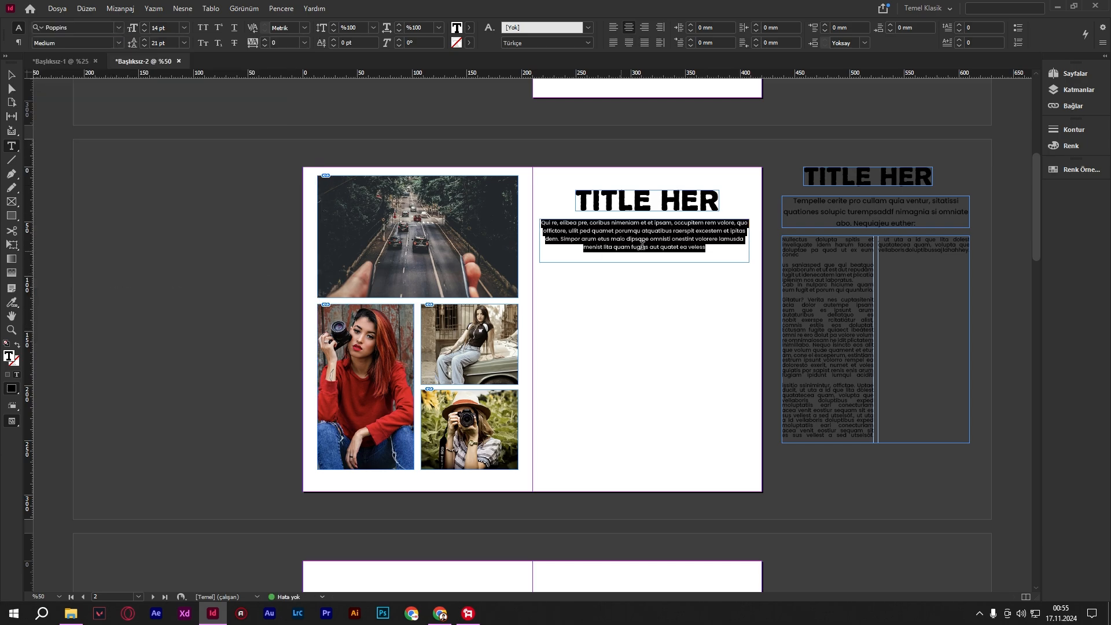
- Delete the intro paragraph's last sentence and deselect the frame
left_click_drag(707, 248, 668, 239)
key("BackSpace")
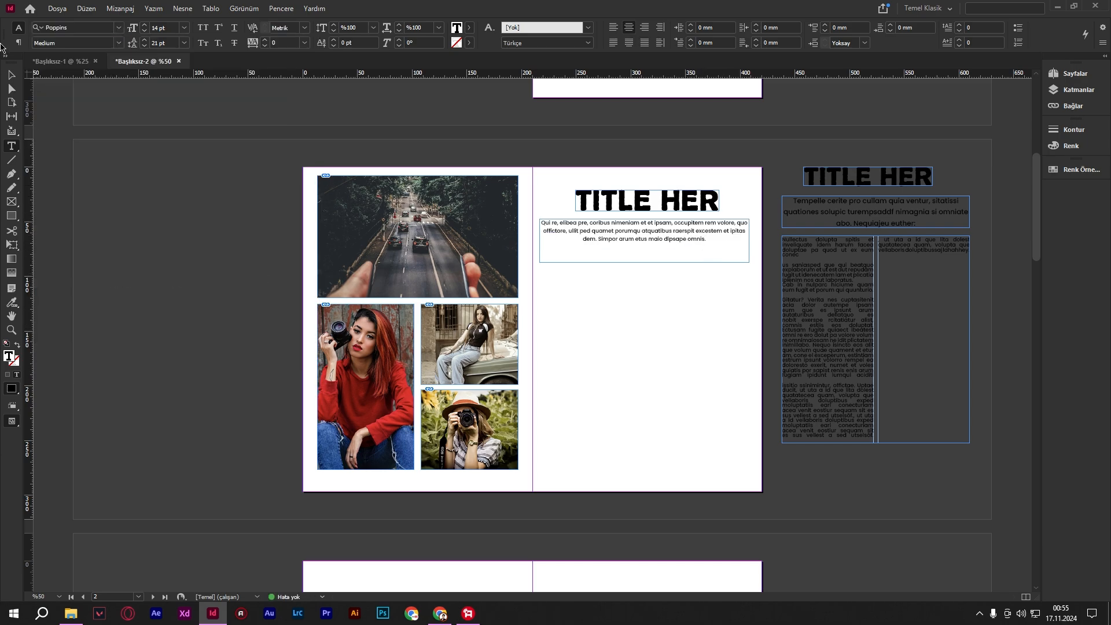
left_click(12, 76)
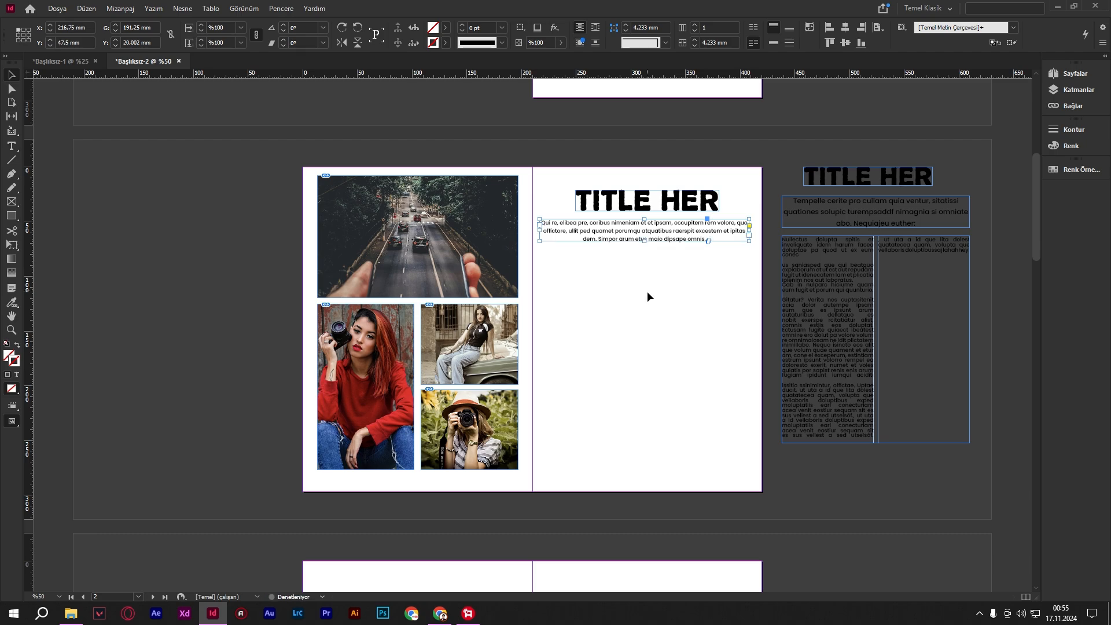
left_click(647, 296)
- Draw a large text frame filling the rest of the right page below the intro
left_click(12, 147)
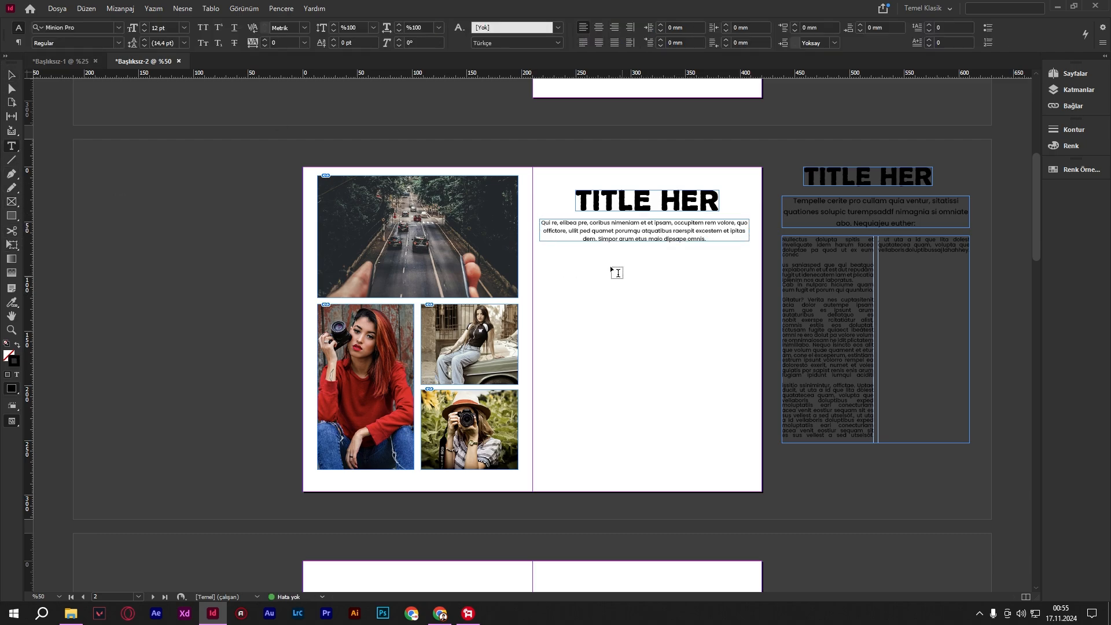
left_click_drag(540, 249, 751, 471)
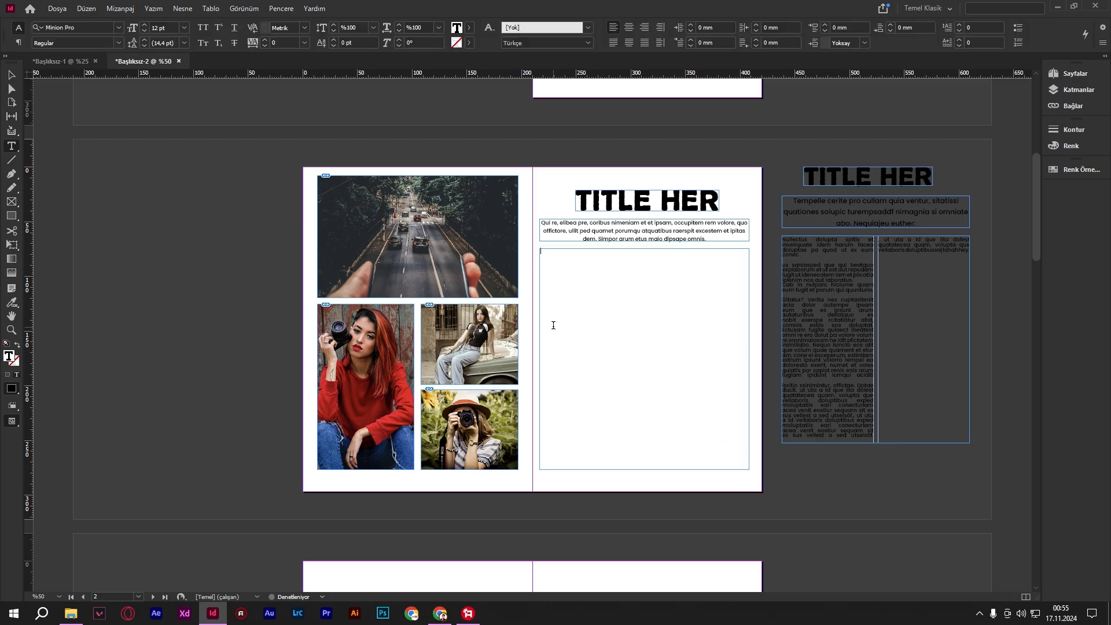
key("Escape")
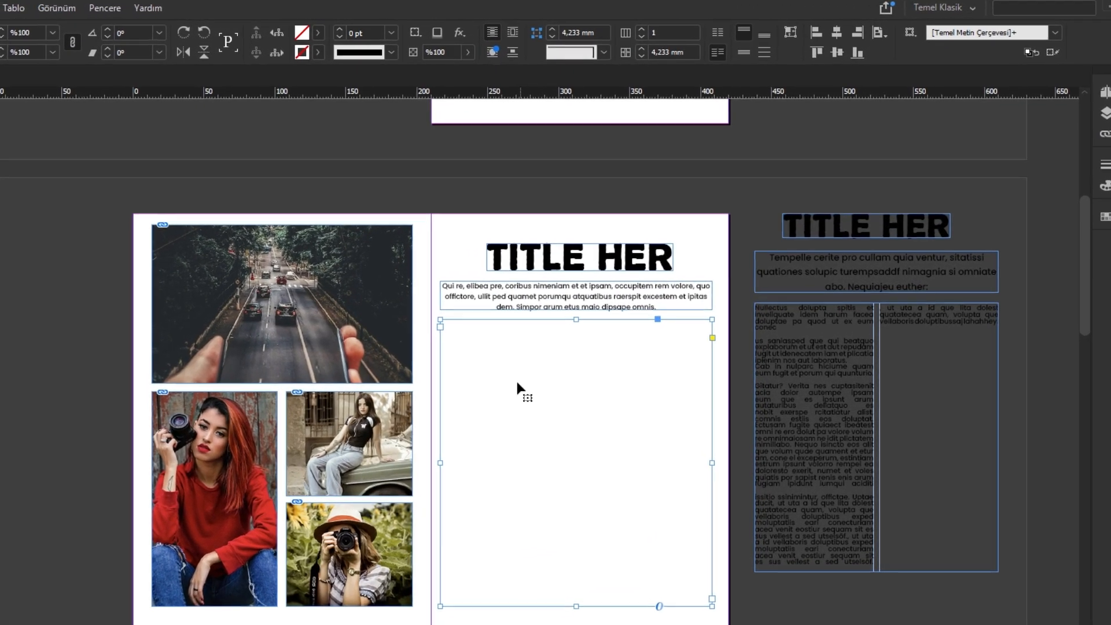
- Set the body text frame to two columns with a 15 mm gutter
double_click(517, 383)
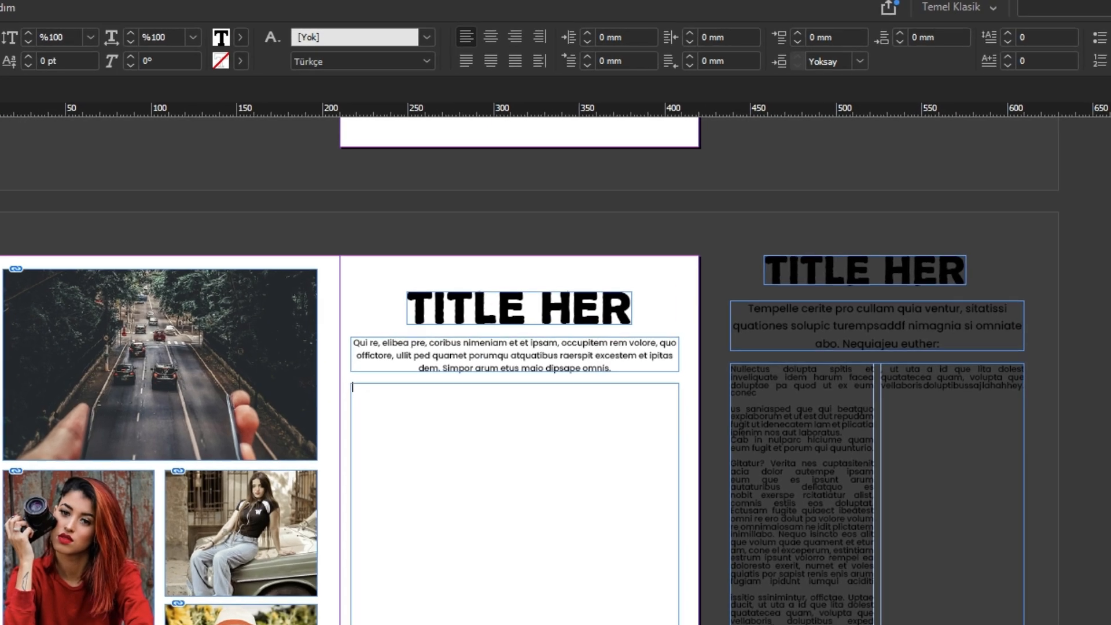
left_click(0, 65)
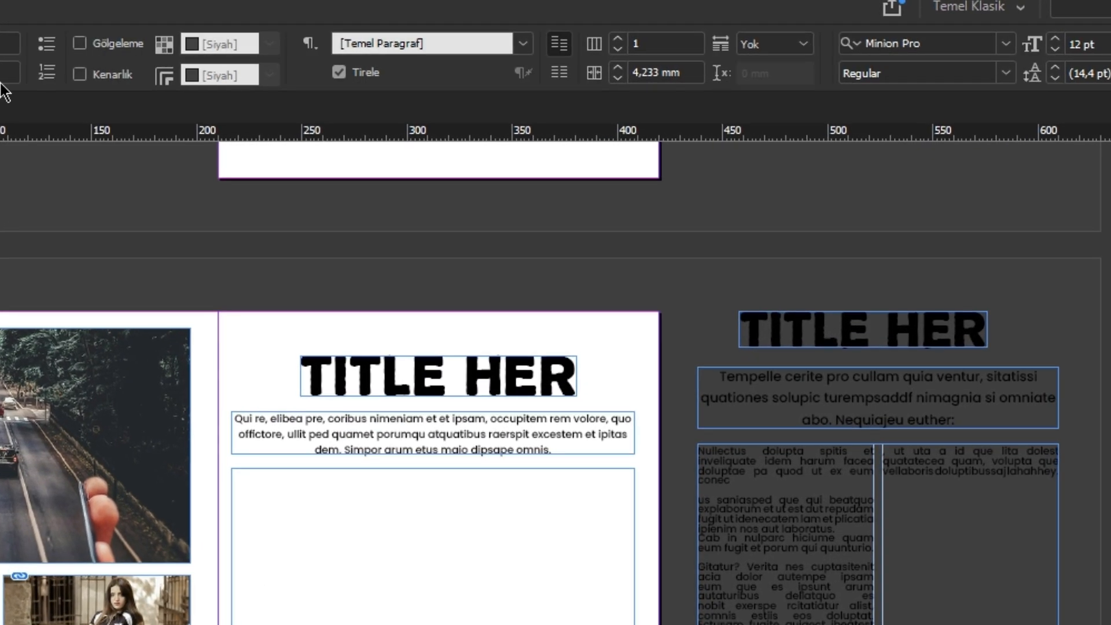
left_click(620, 44)
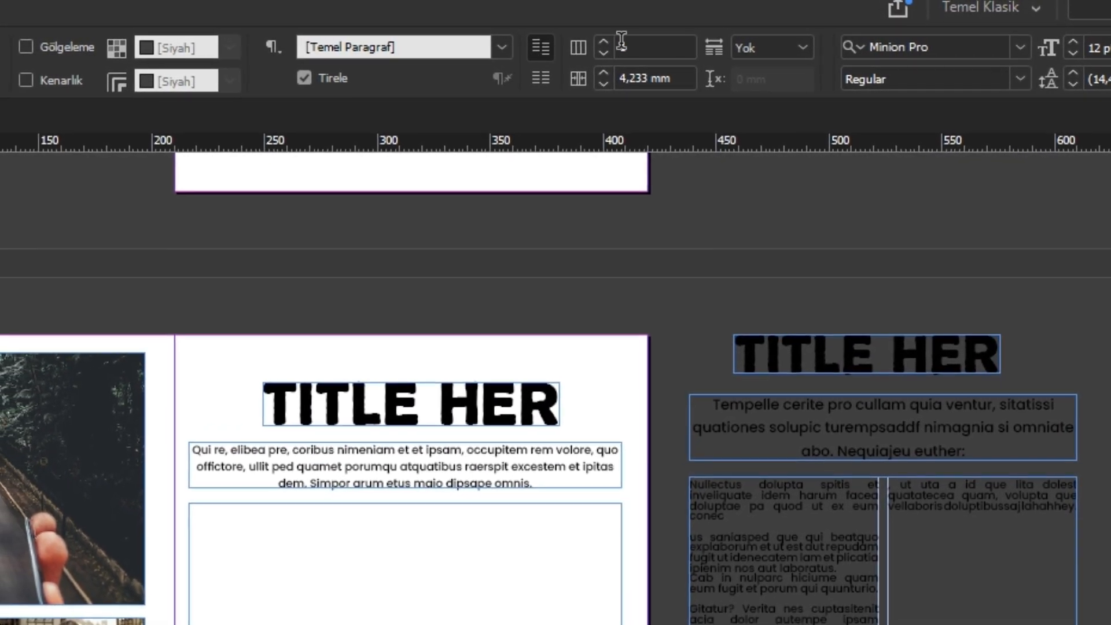
type("2")
key("Return")
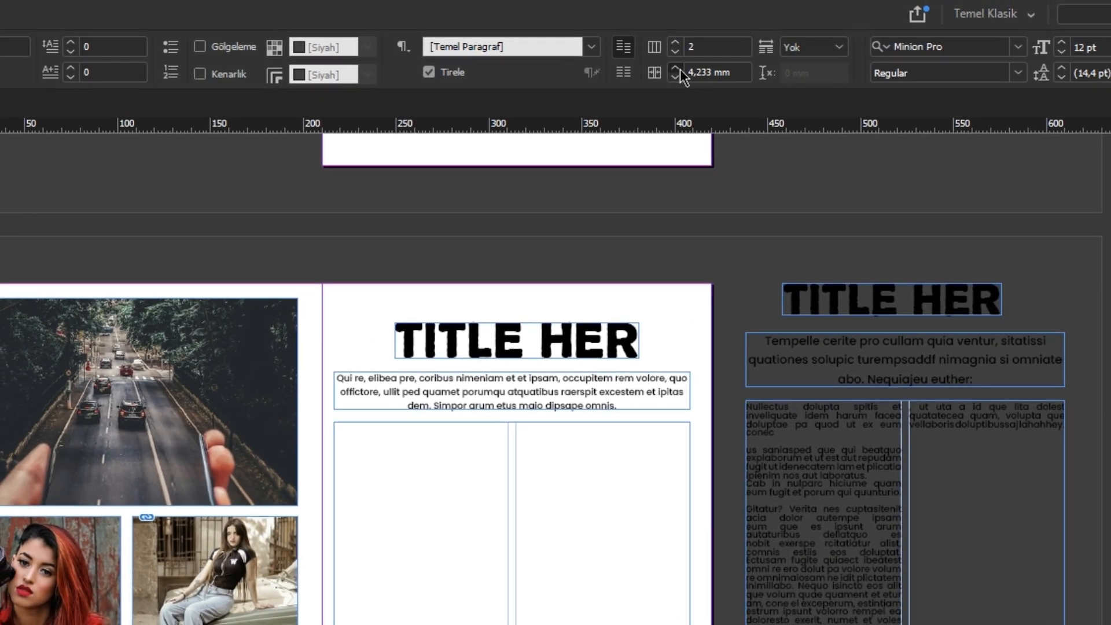
left_click(649, 70)
left_click(650, 71)
left_click(649, 71)
left_click(701, 49)
left_click(701, 49)
left_click(701, 48)
left_click(701, 49)
left_click(701, 48)
left_click(701, 49)
left_click(701, 48)
left_click(701, 49)
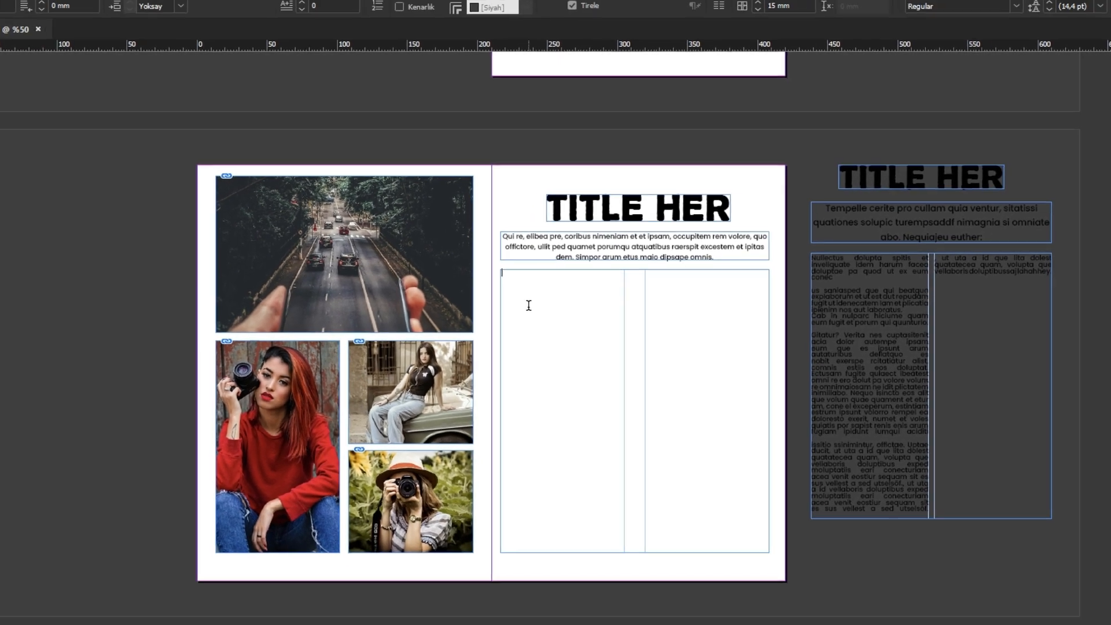
- Fill the body frame with placeholder text and set all of it to Poppins Medium
right_click(529, 305)
left_click(604, 575)
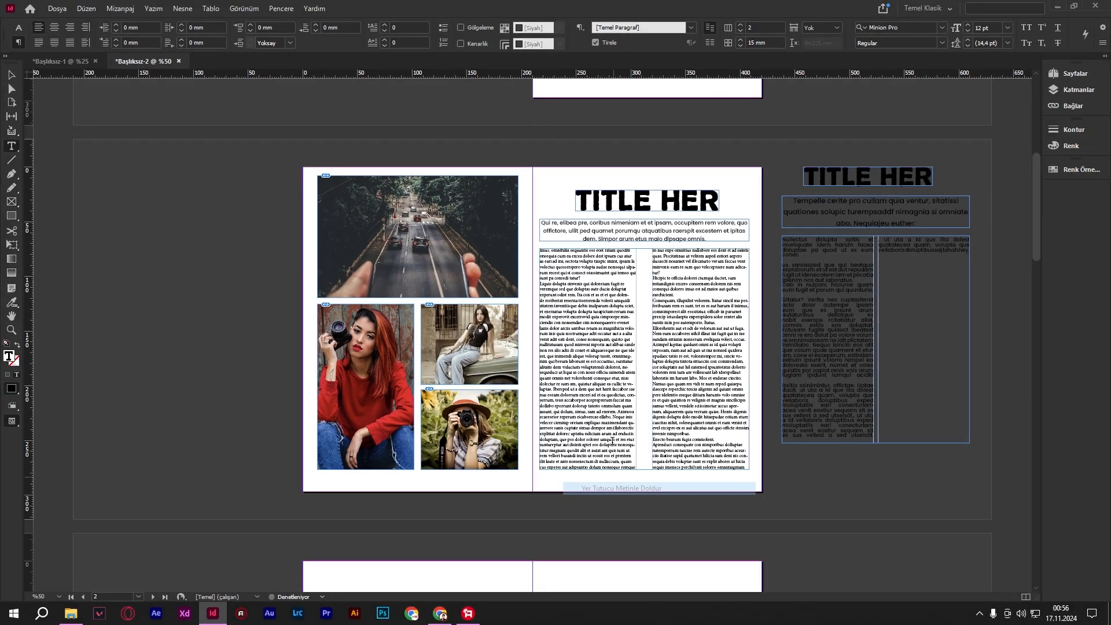
key("ctrl+a")
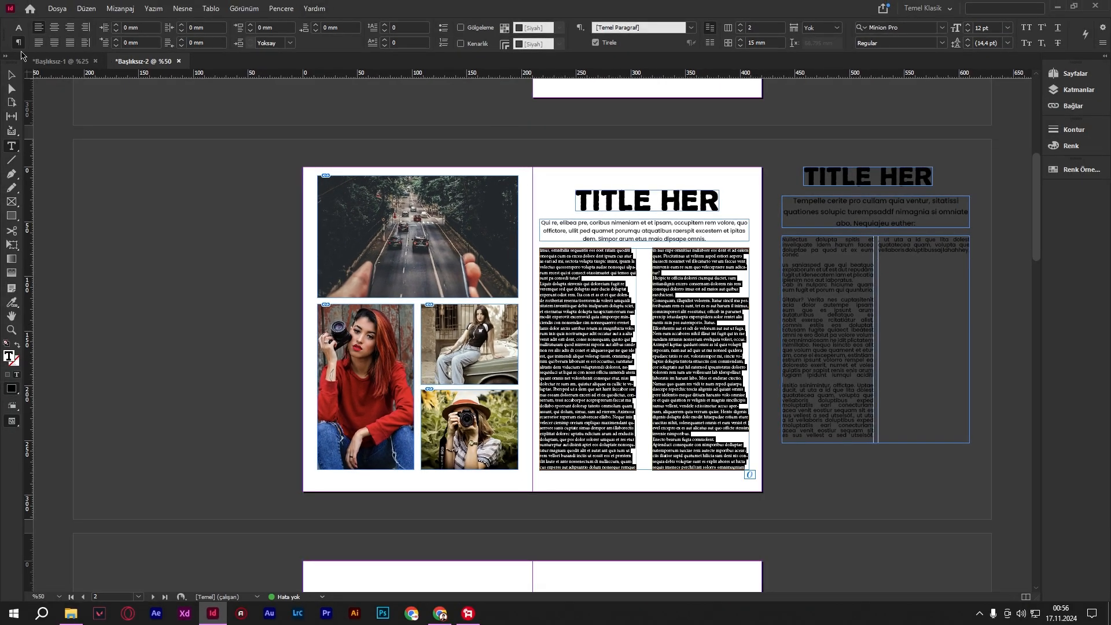
left_click(18, 28)
type("p")
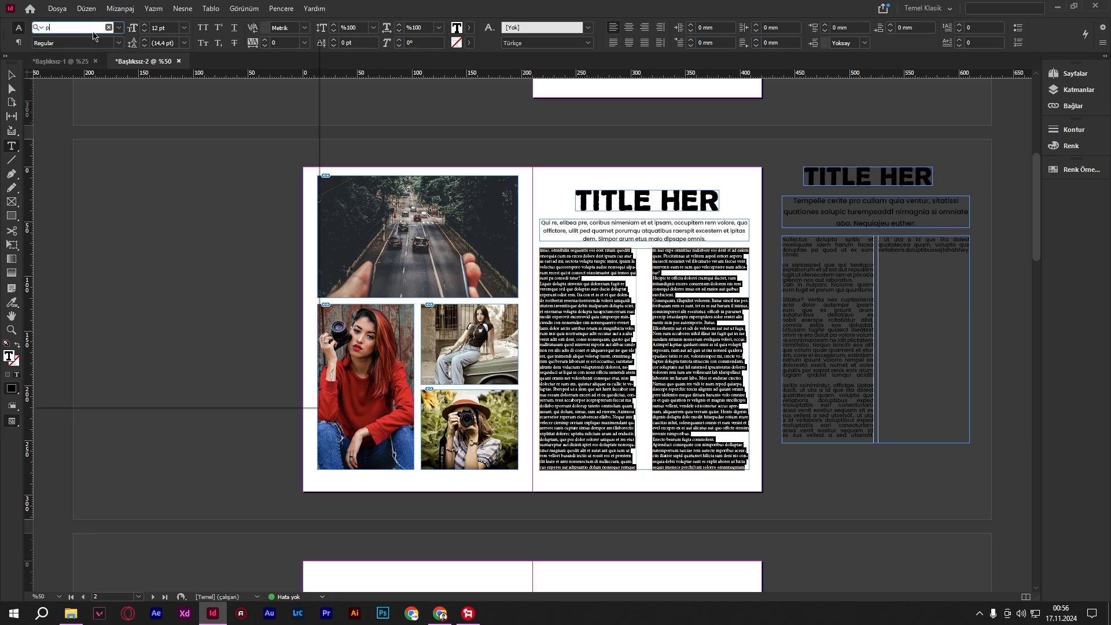
type("opp")
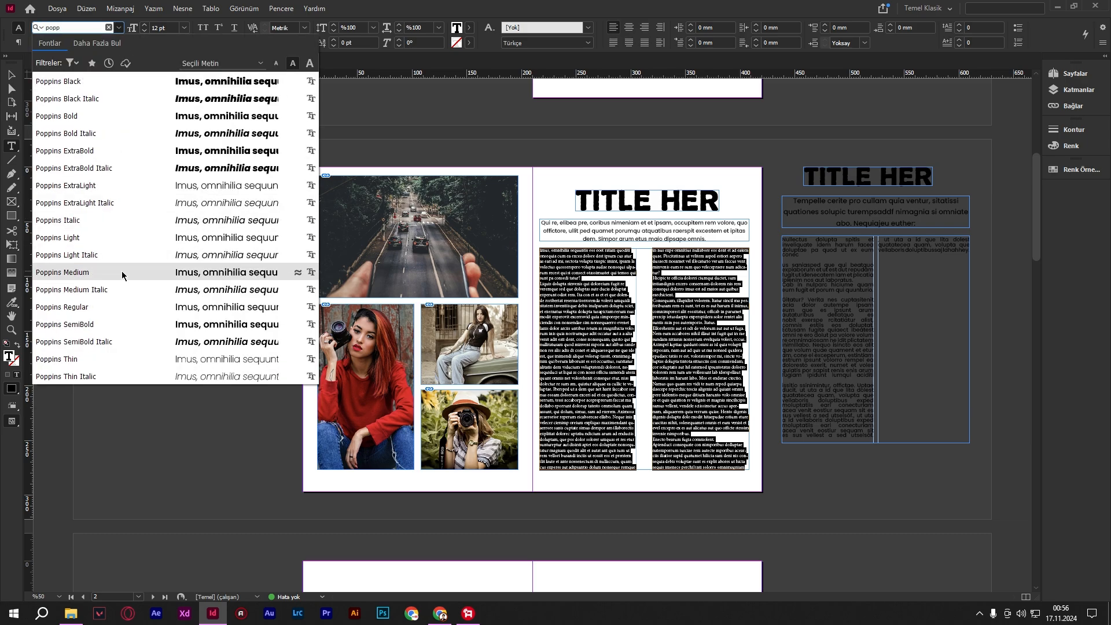
left_click(71, 272)
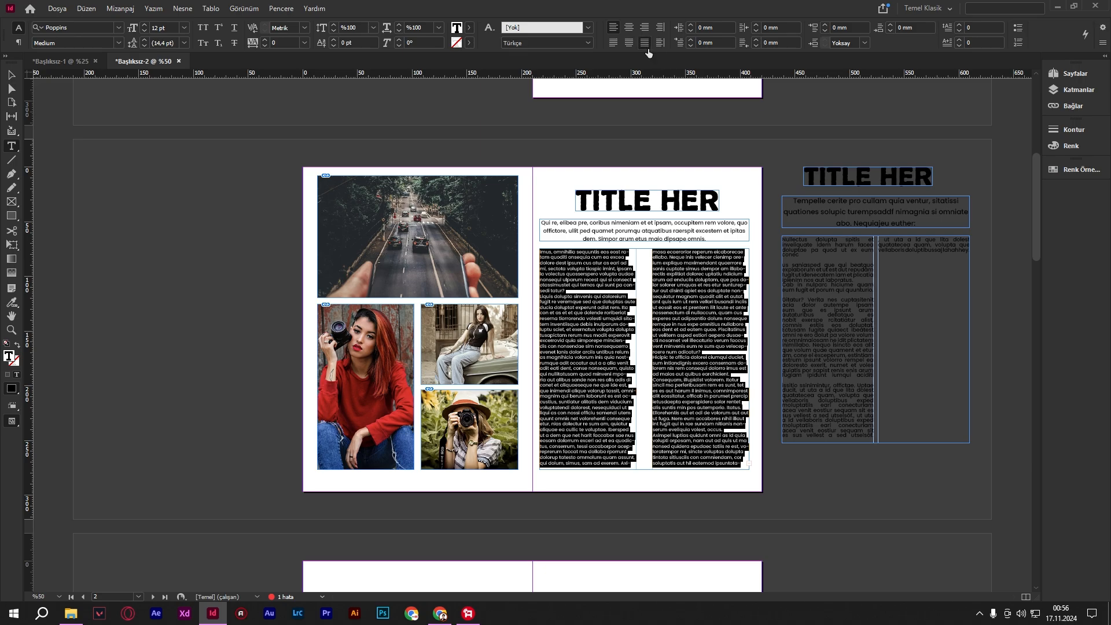
- Break the body text into paragraphs separated by blank lines and paste in additional text
left_click(610, 369)
key("Return")
key("Return")
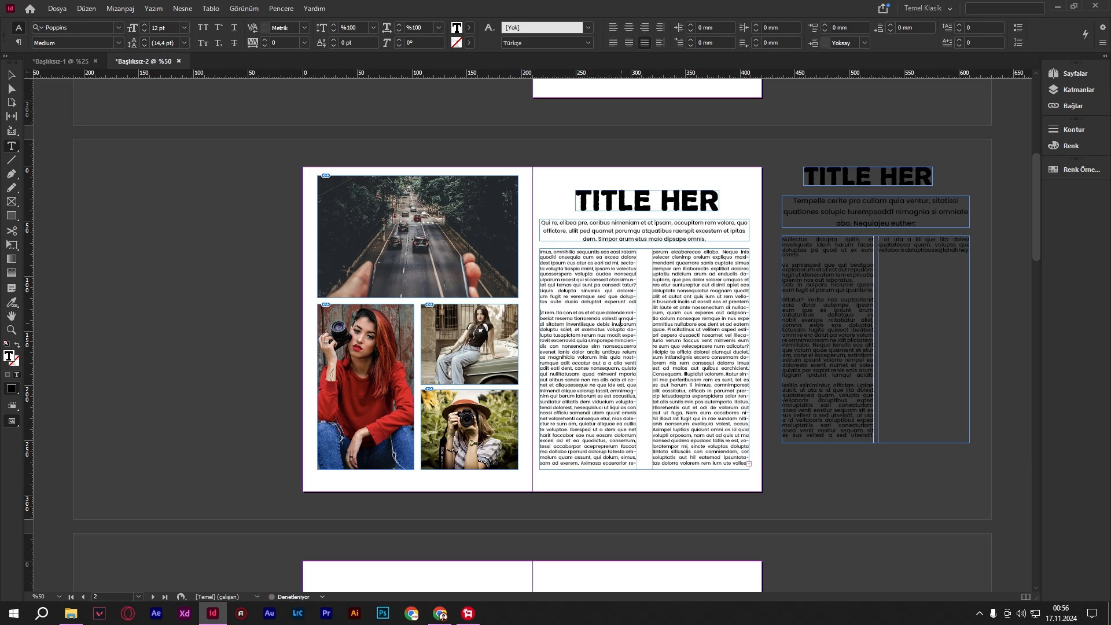
left_click(601, 376)
key("Return")
key("Return")
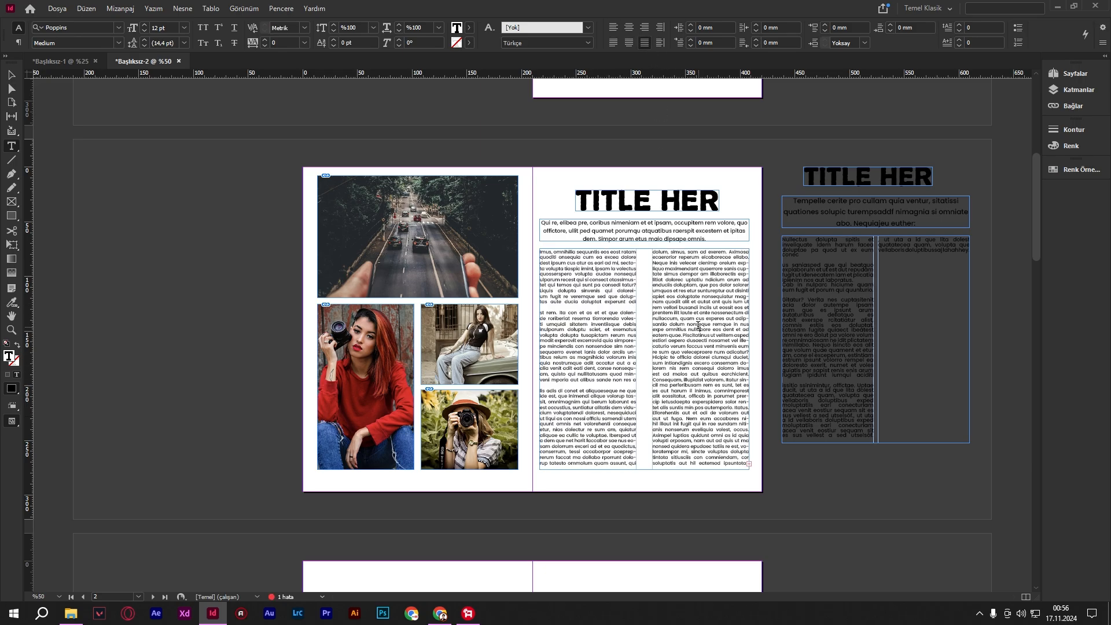
left_click_drag(698, 327, 652, 451)
key("BackSpace")
key("Return")
key("Return")
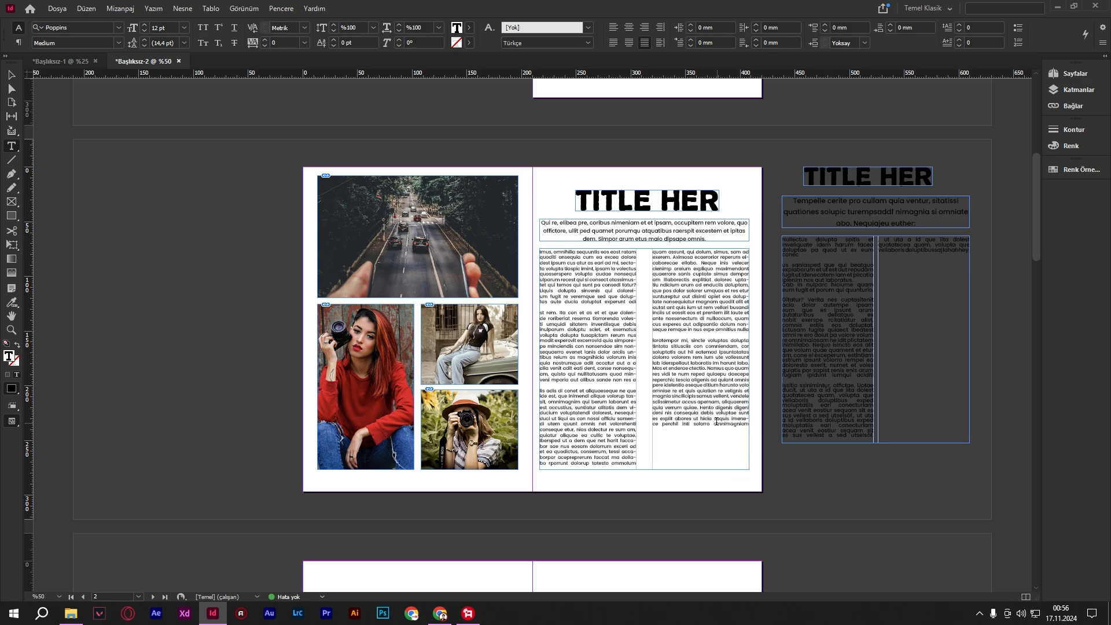
key("ctrl+v")
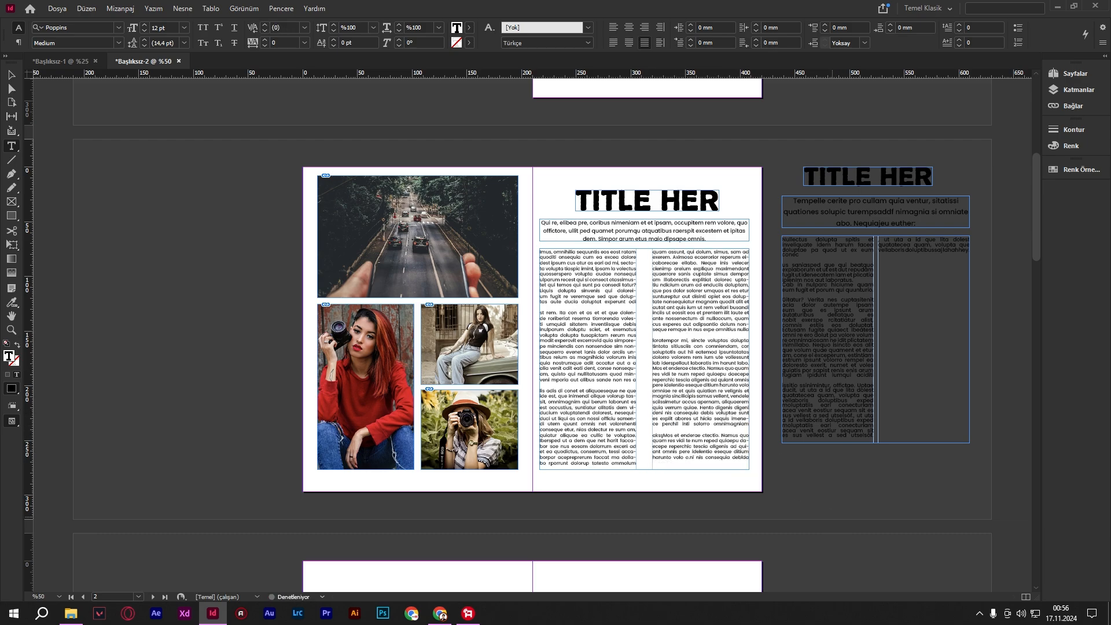
- Justify the body paragraphs with the last line aligned left
left_click_drag(655, 435, 754, 464)
left_click(613, 43)
left_click_drag(654, 408, 755, 430)
left_click(613, 43)
left_click_drag(600, 446, 640, 468)
left_click(612, 44)
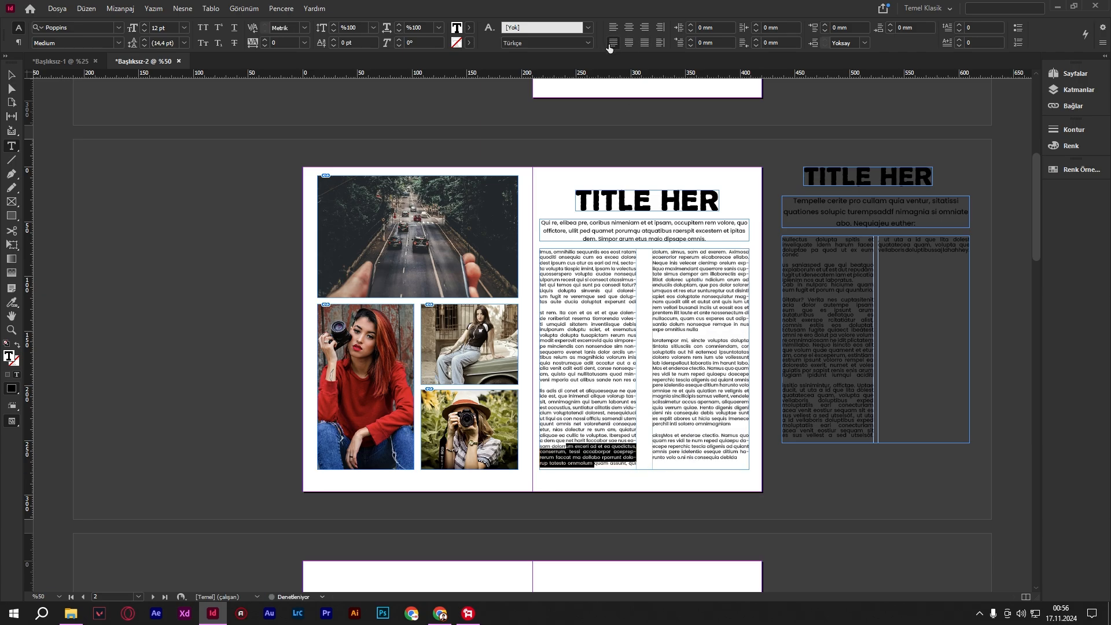
left_click_drag(595, 301, 637, 382)
left_click(613, 43)
- Preview the spread, then open the A-Master parent page from the Pages panel
left_click(12, 75)
key("ctrl+equal")
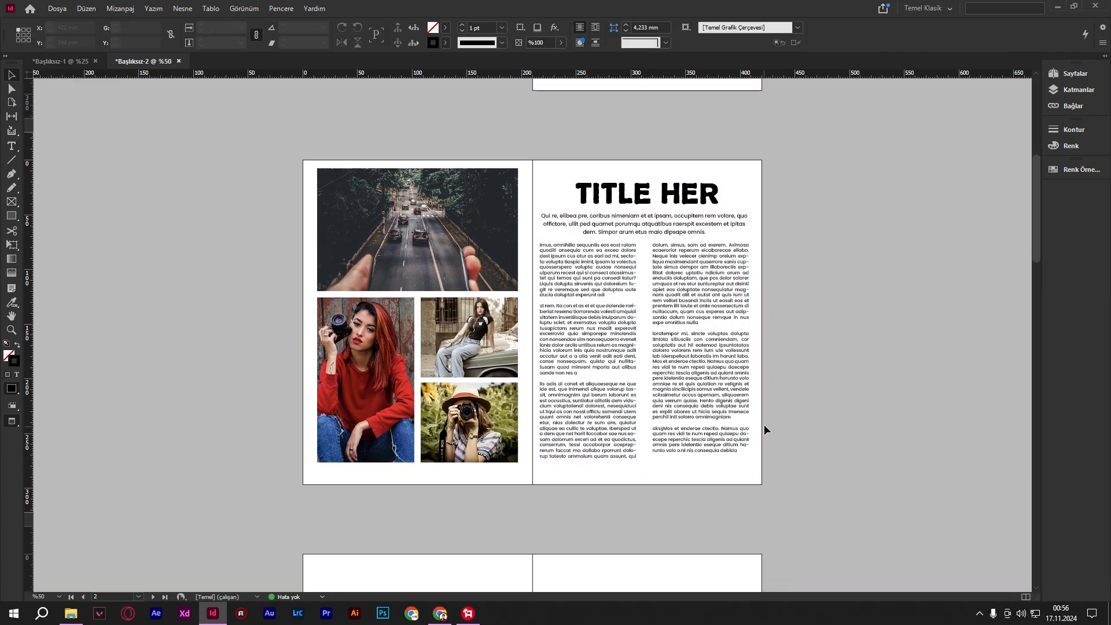
left_click(1085, 74)
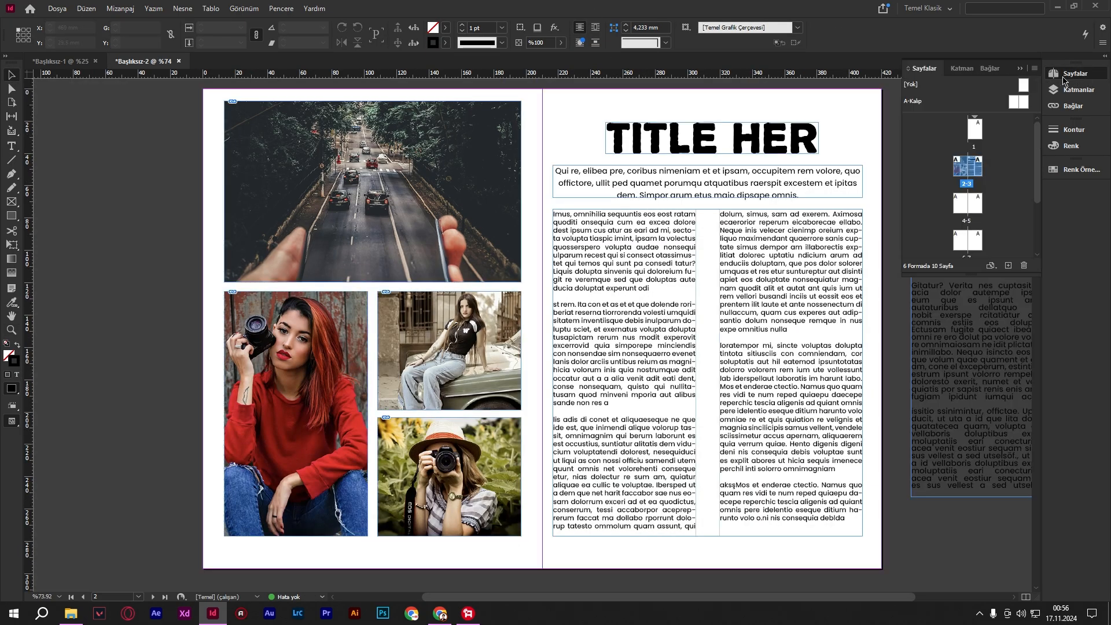
left_click_drag(962, 282, 966, 343)
left_click_drag(956, 112, 956, 171)
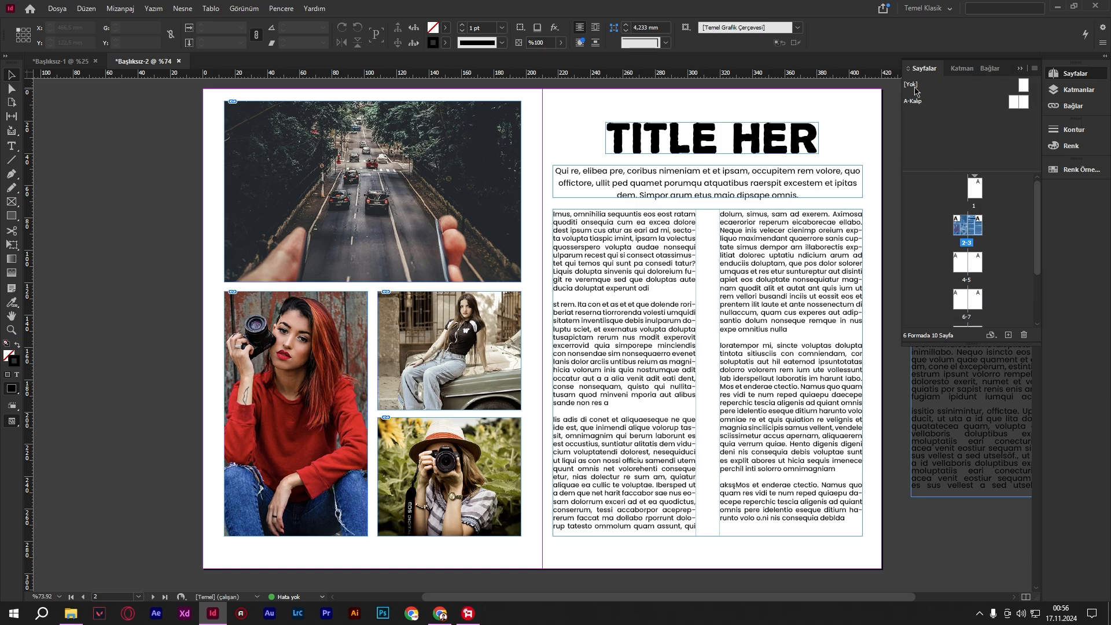
double_click(1018, 102)
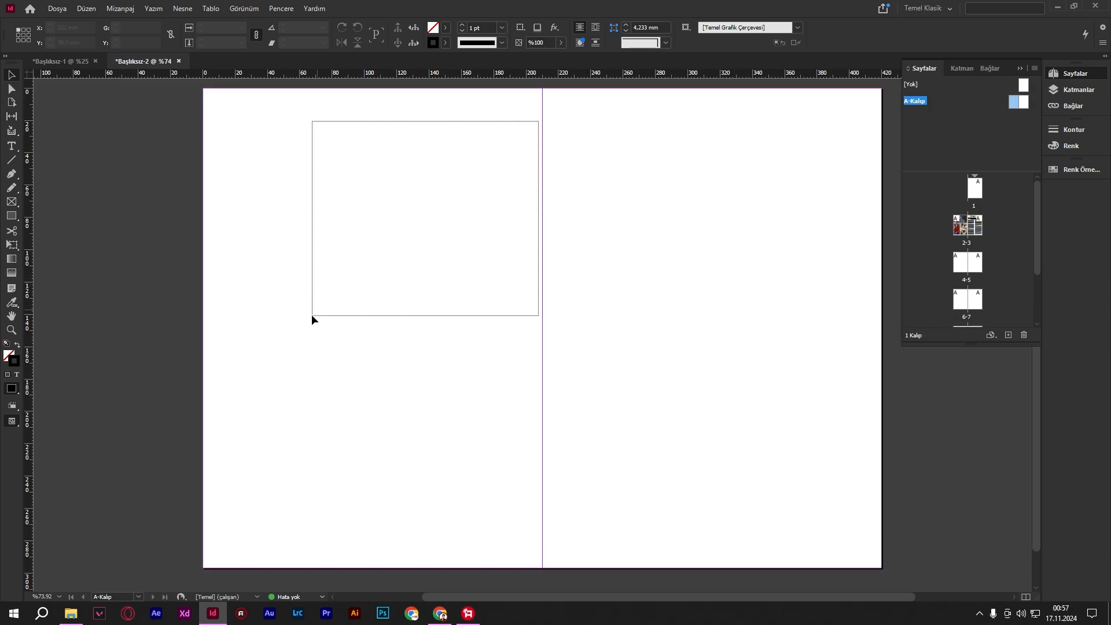
- Switch to the browser, open a new tab and go to freepik.com
left_click(440, 613)
left_click(308, 12)
type("freepik.com")
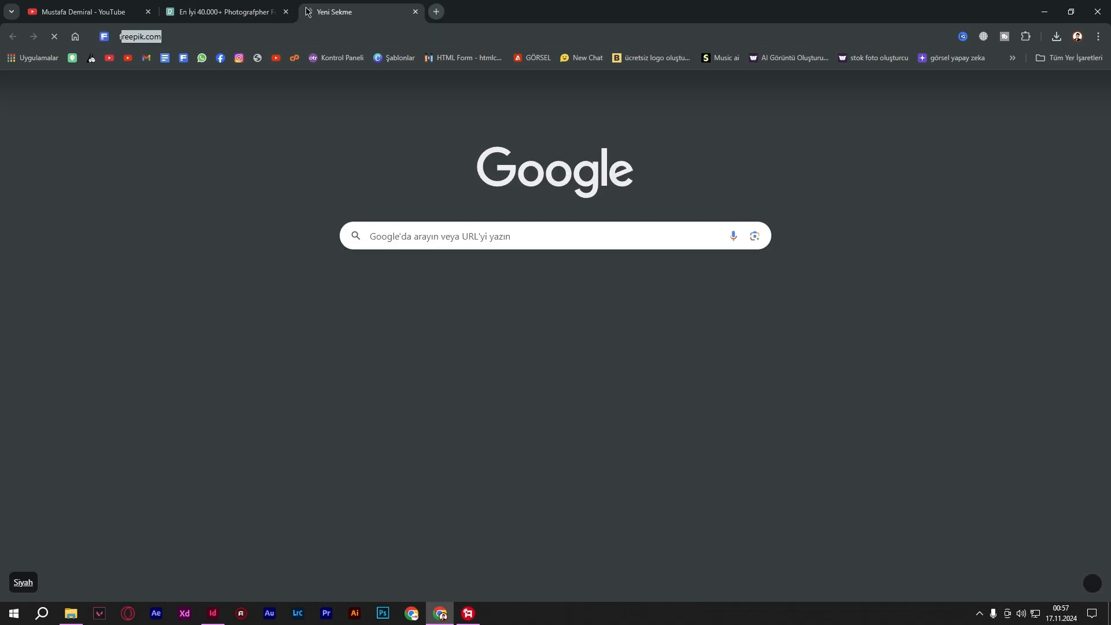
- Search Freepik for soft paper and download the free paper texture photo
key("Return")
type("soft paper")
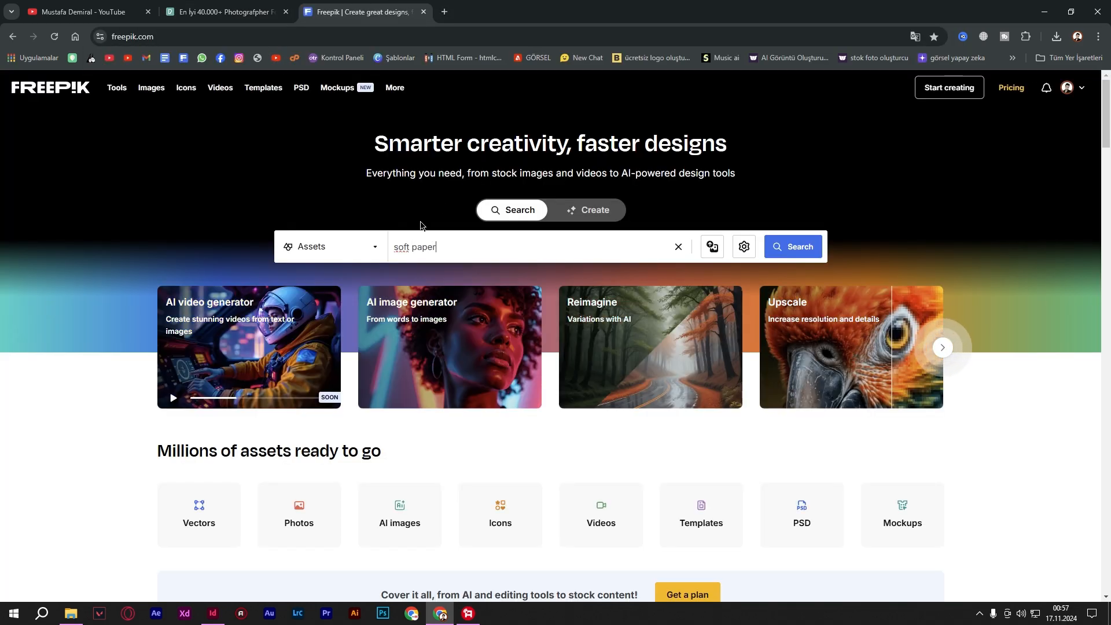
key("Return")
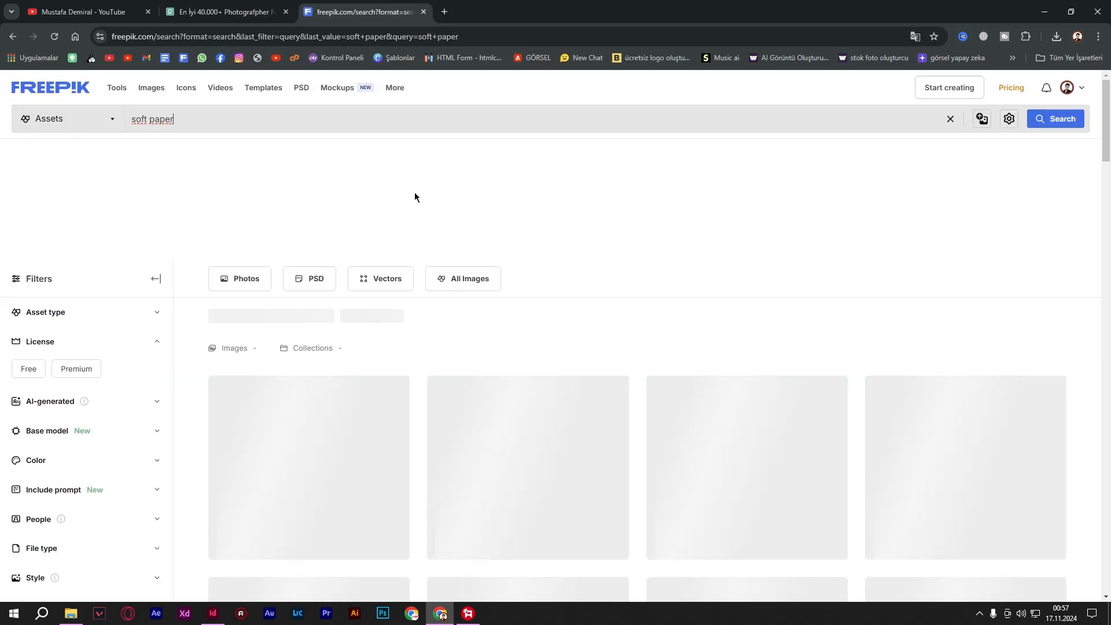
left_click_drag(209, 119, 121, 127)
scroll(601, 454, "down", 2)
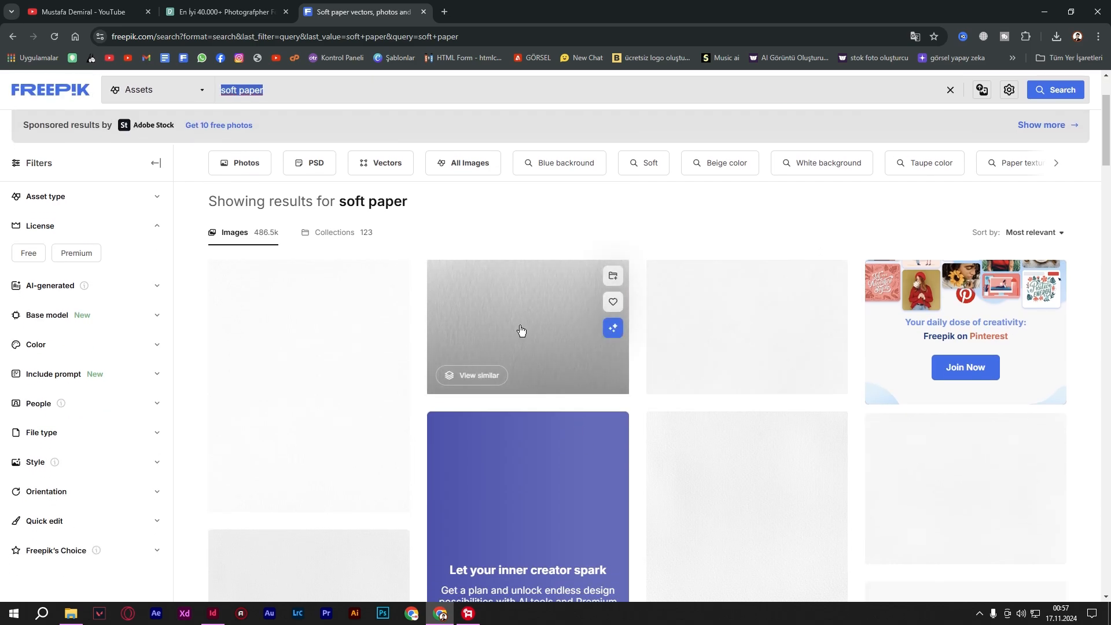
left_click(523, 336)
left_click(797, 280)
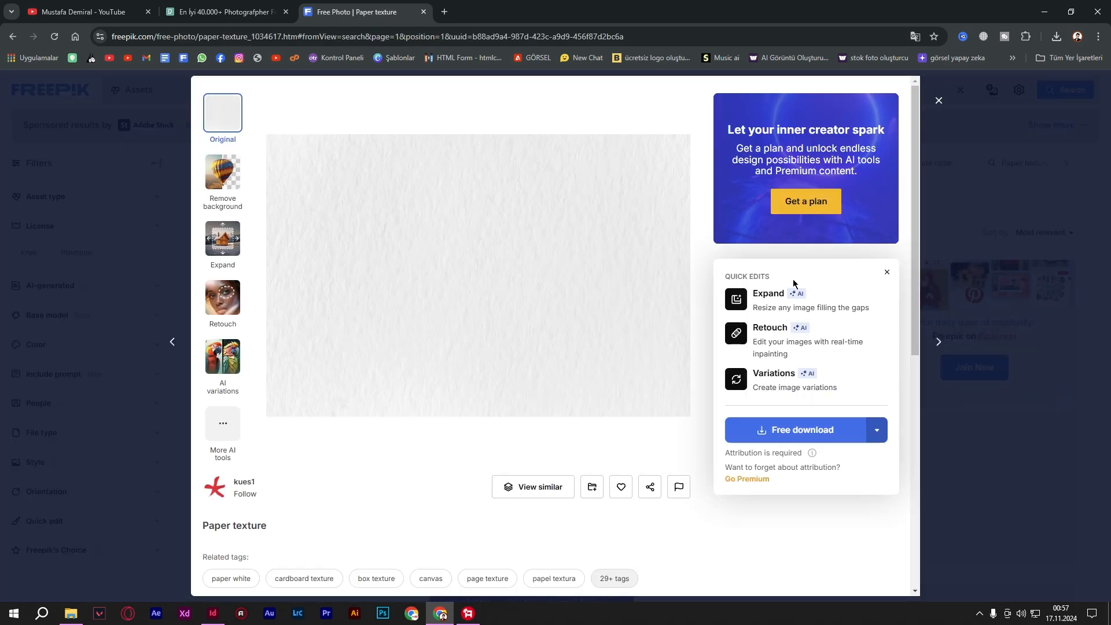
left_click(1057, 40)
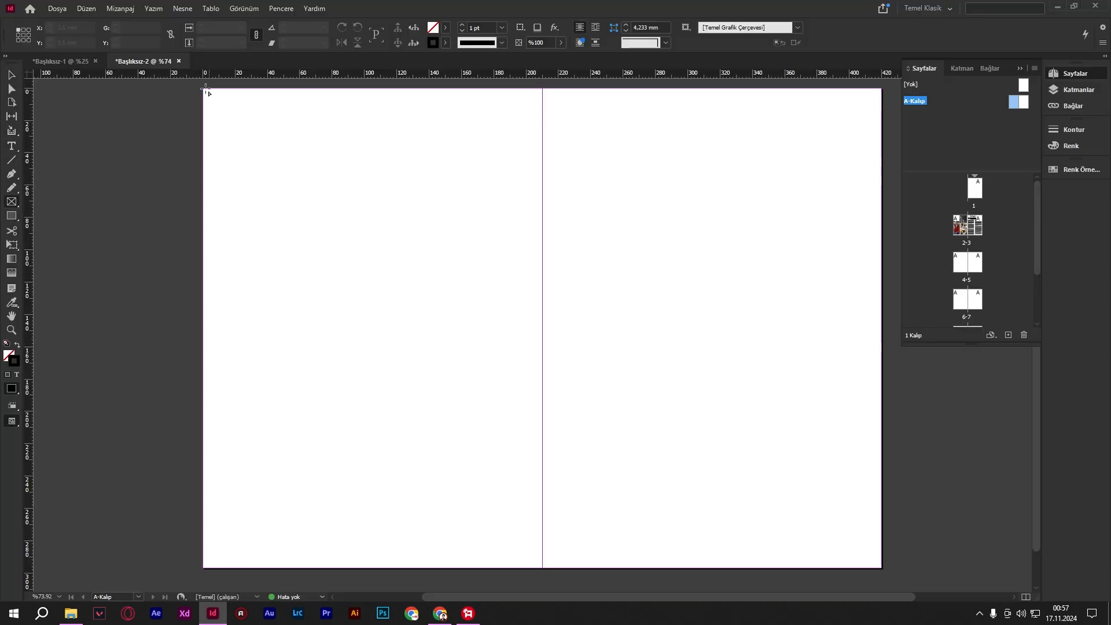
- Draw a frame covering the whole master spread and place the downloaded paper texture image into it
left_click_drag(203, 86, 882, 569)
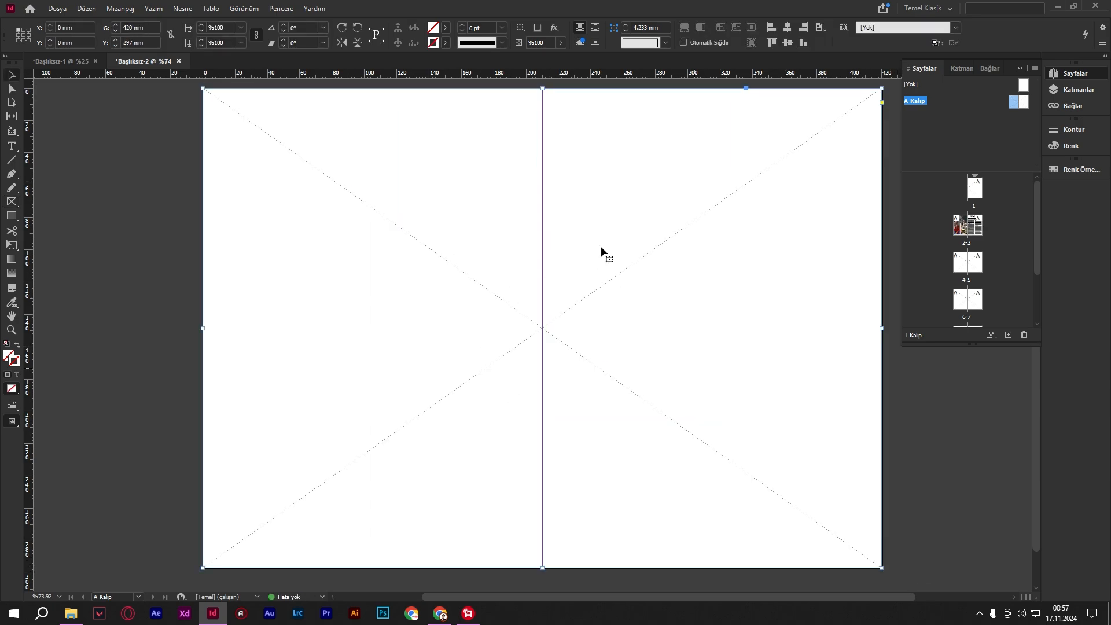
key("ctrl+d")
double_click(498, 136)
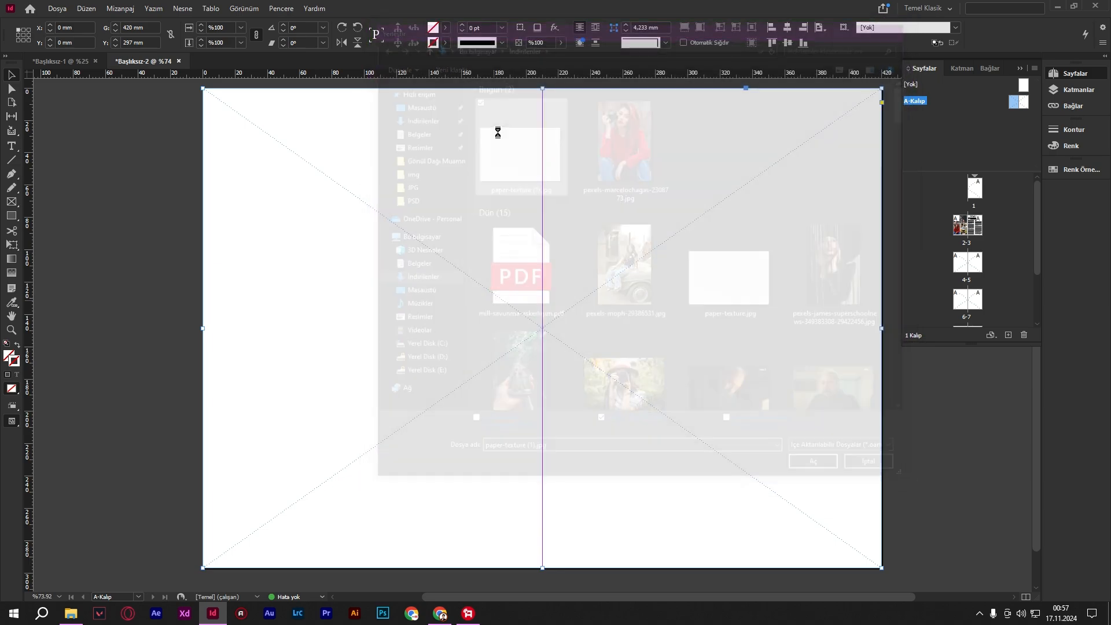
- Fit the paper texture to its frame with Fill Frame Proportionally
right_click(545, 321)
mouse_move(711, 410)
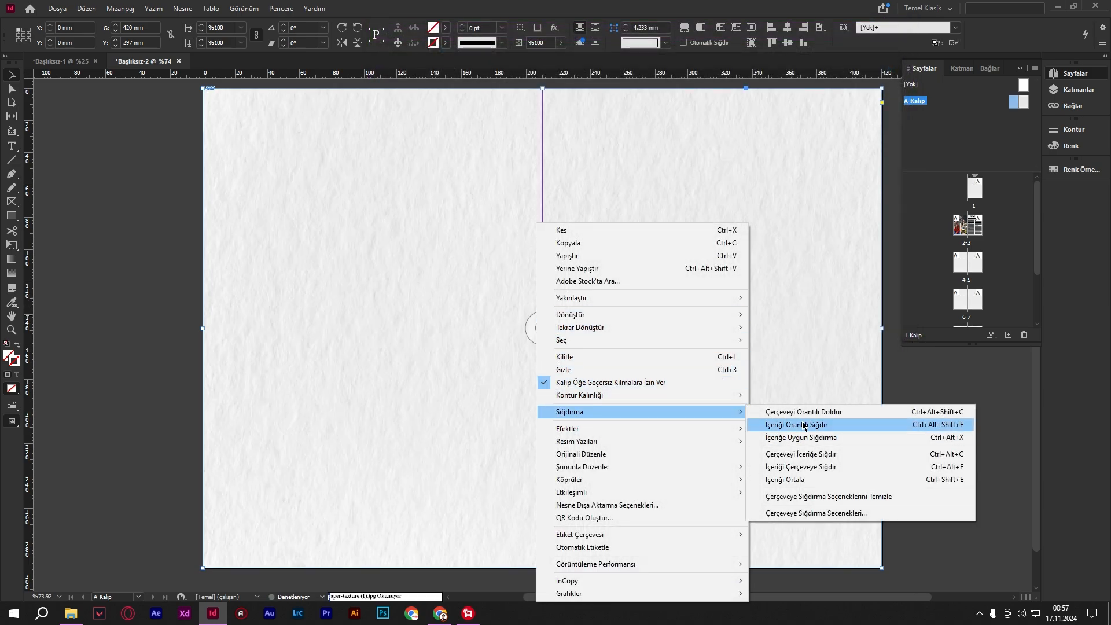
left_click(808, 411)
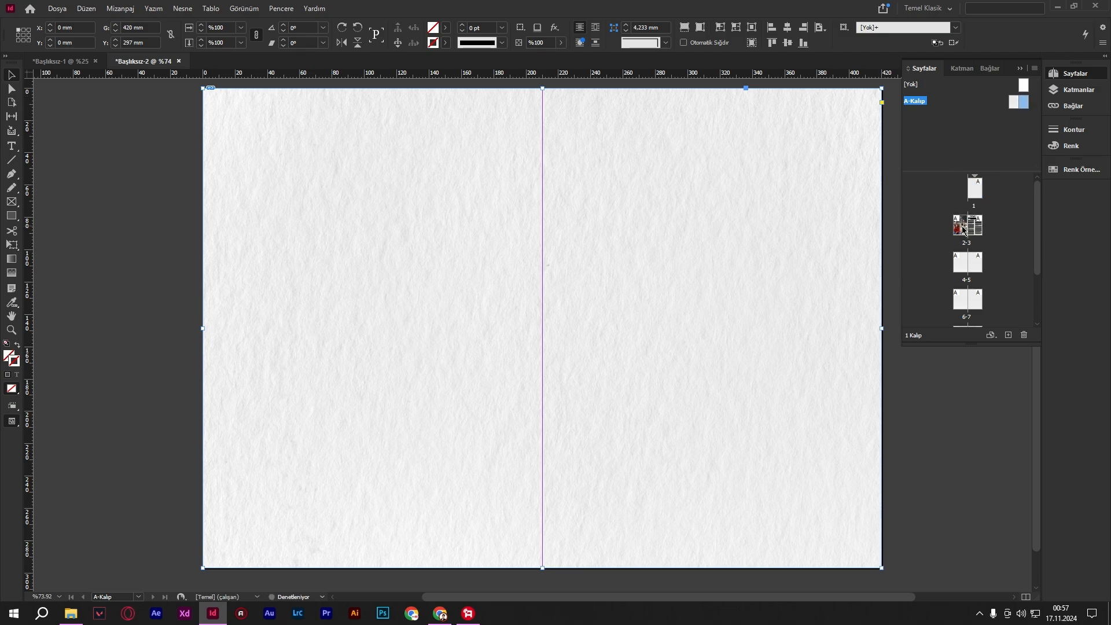
- Open spread 2-3 and preview it with the side panels collapsed
double_click(962, 228)
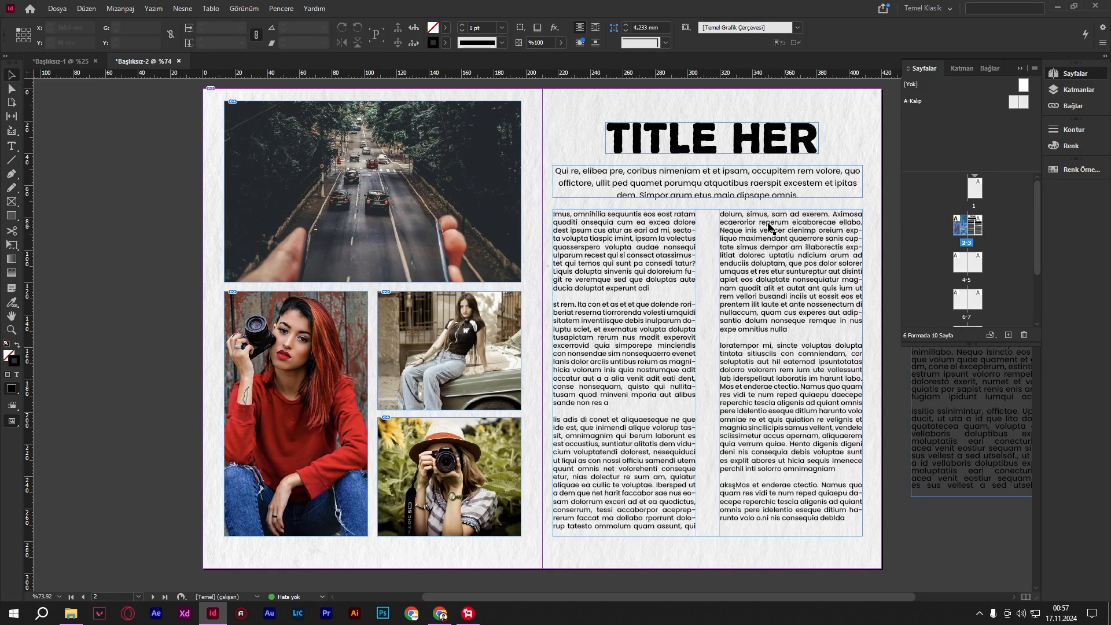
key("w")
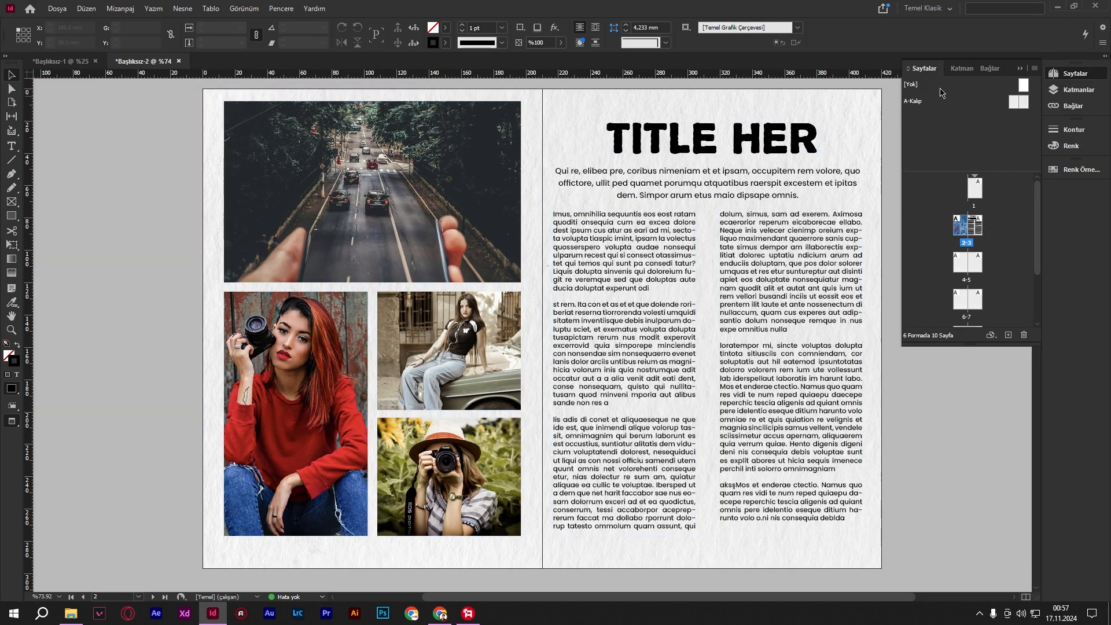
left_click(1020, 69)
- Select the four collage photo frames and give their corners the İç Mat (Inset) shape, then preview the spread
left_click(492, 148)
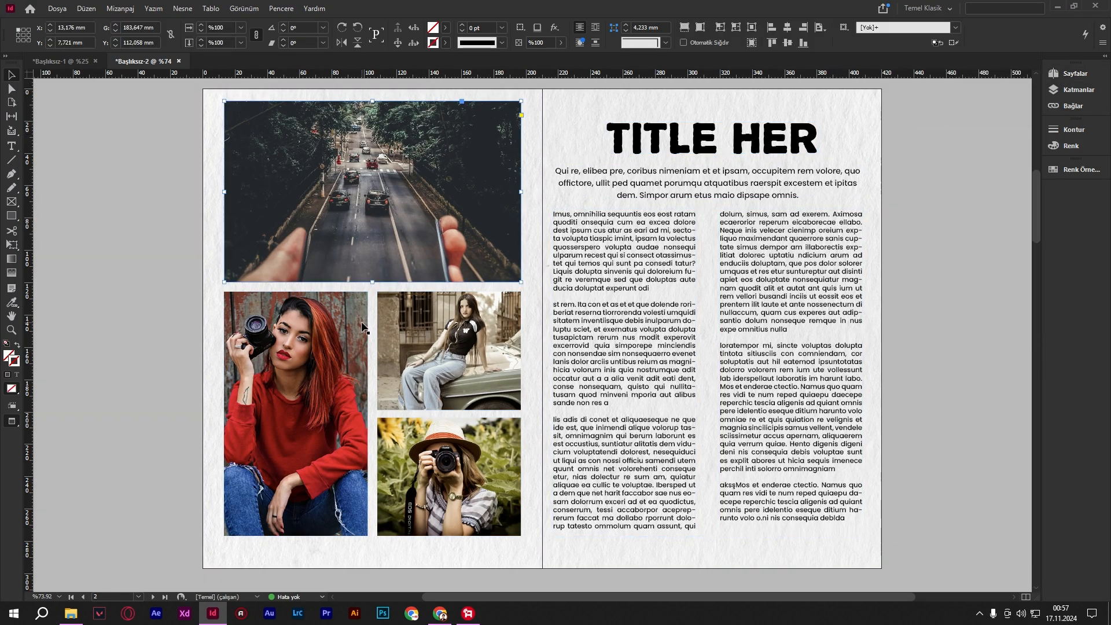
key("w")
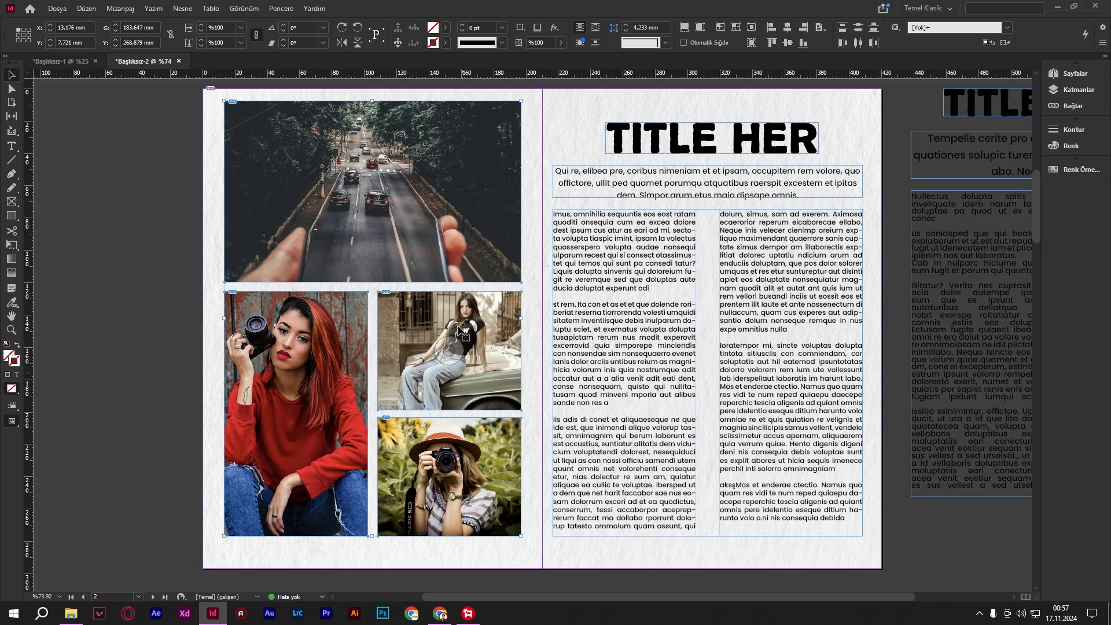
left_click_drag(173, 143, 548, 394)
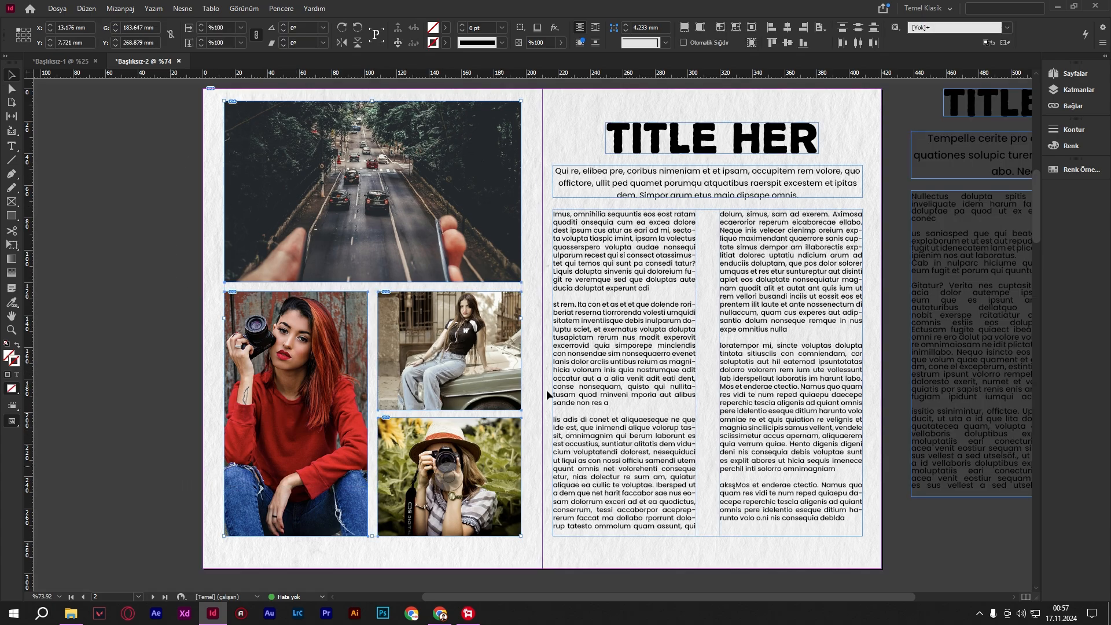
left_click(629, 43)
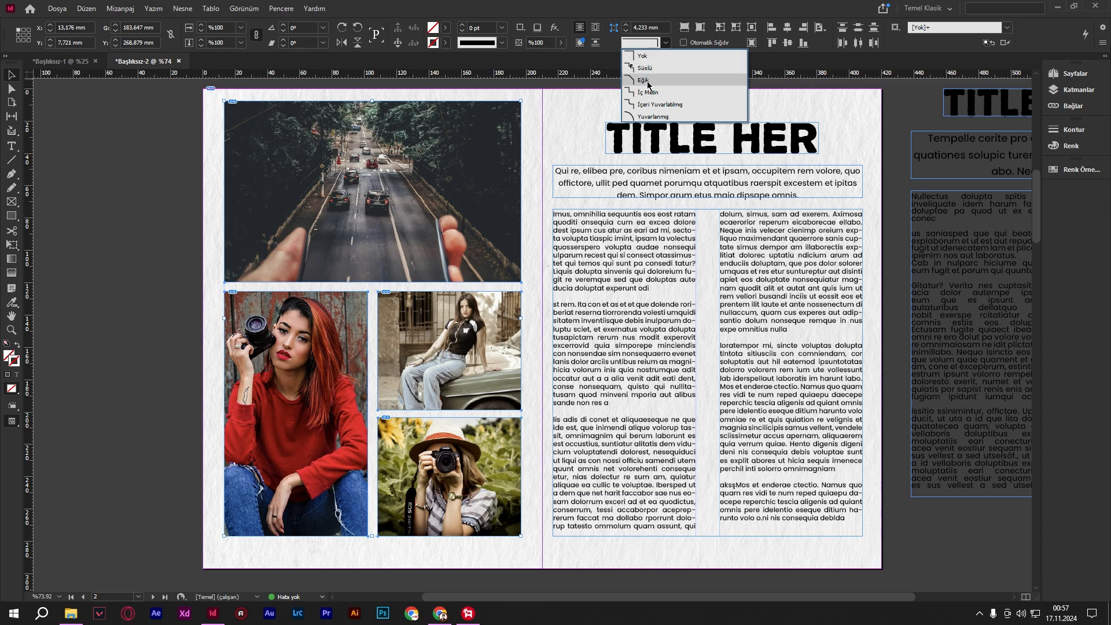
left_click(642, 104)
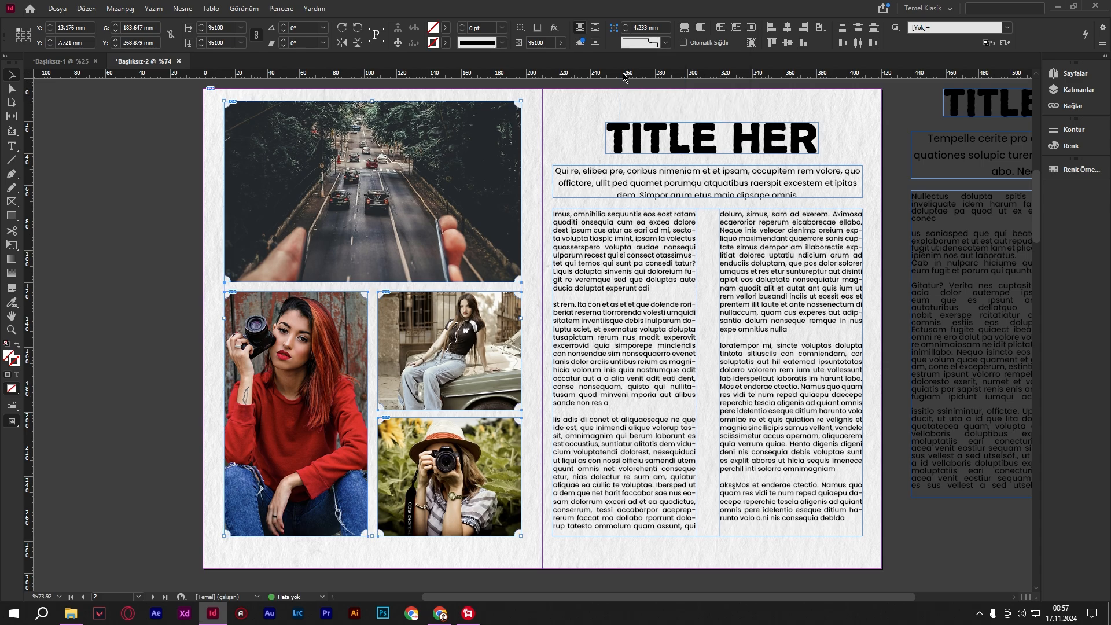
left_click(642, 42)
left_click(643, 92)
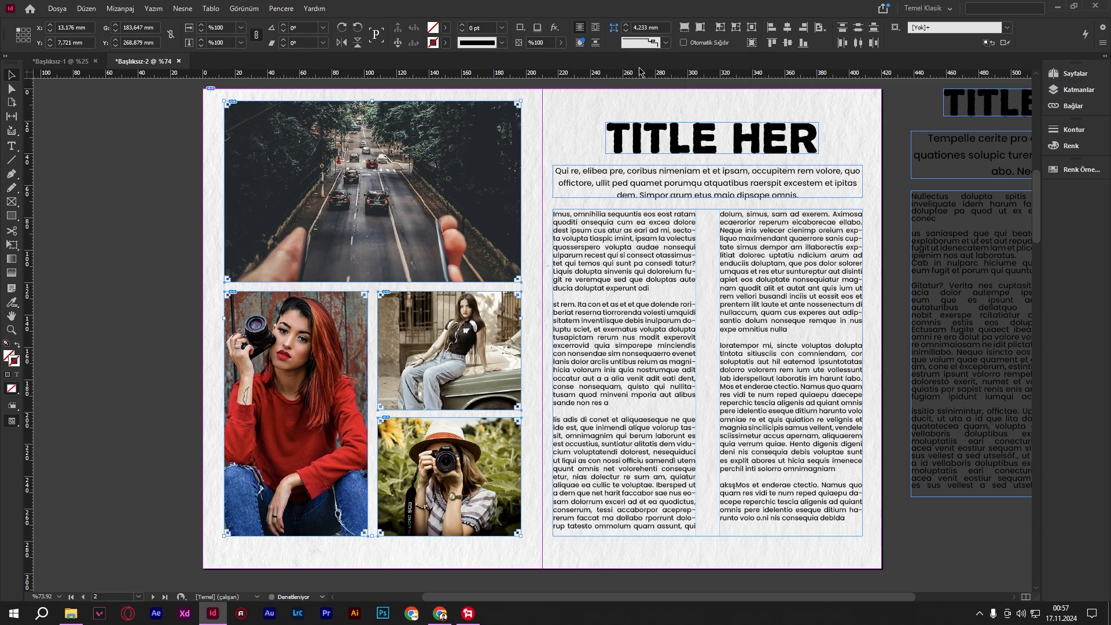
left_click(130, 172)
key("w")
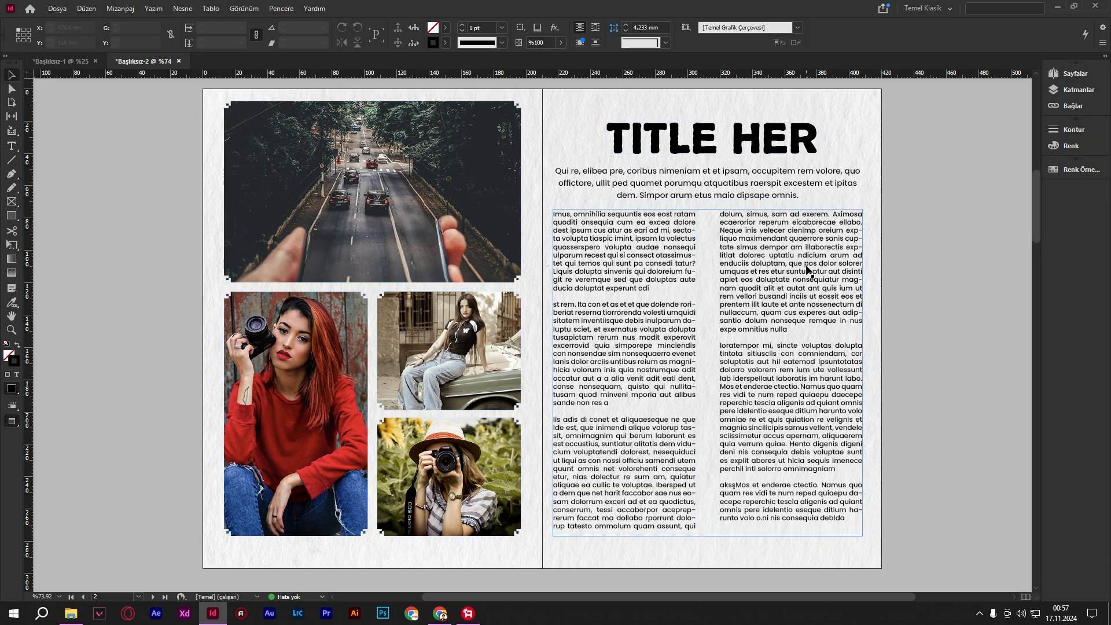
key("alt+Tab")
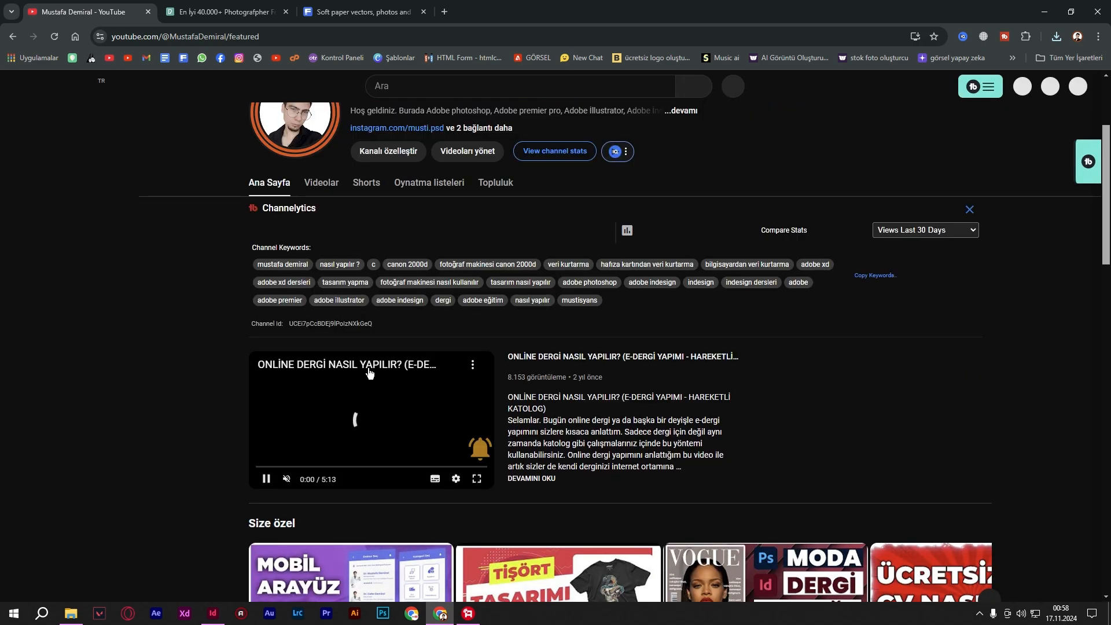
left_click(367, 367)
key("ctrl+w")
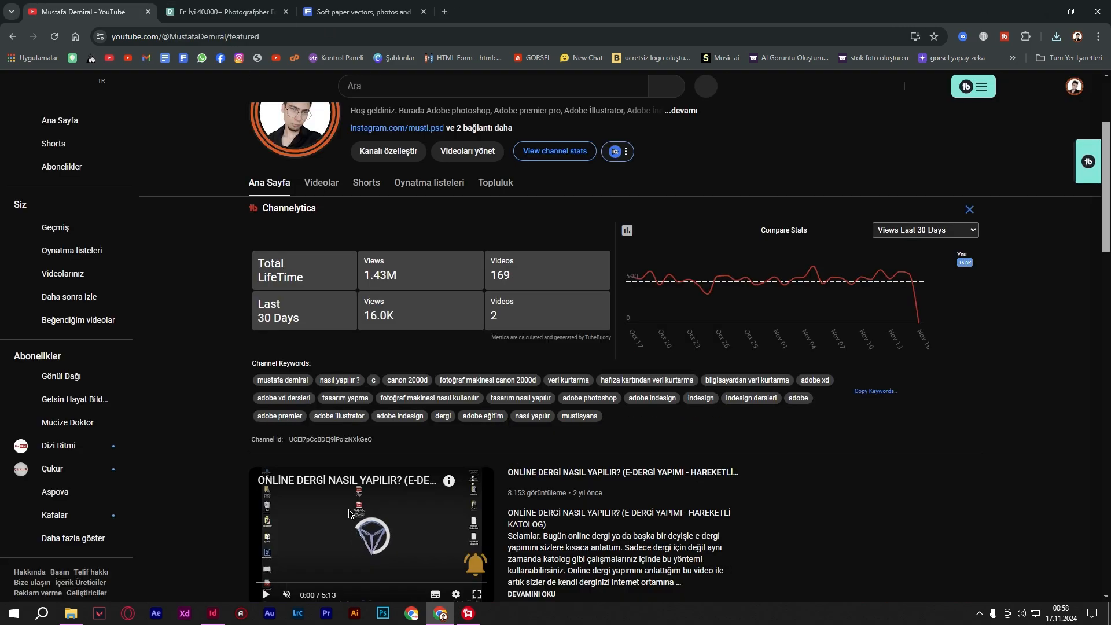
scroll(826, 266, "down", 1)
scroll(826, 266, "up", 2)
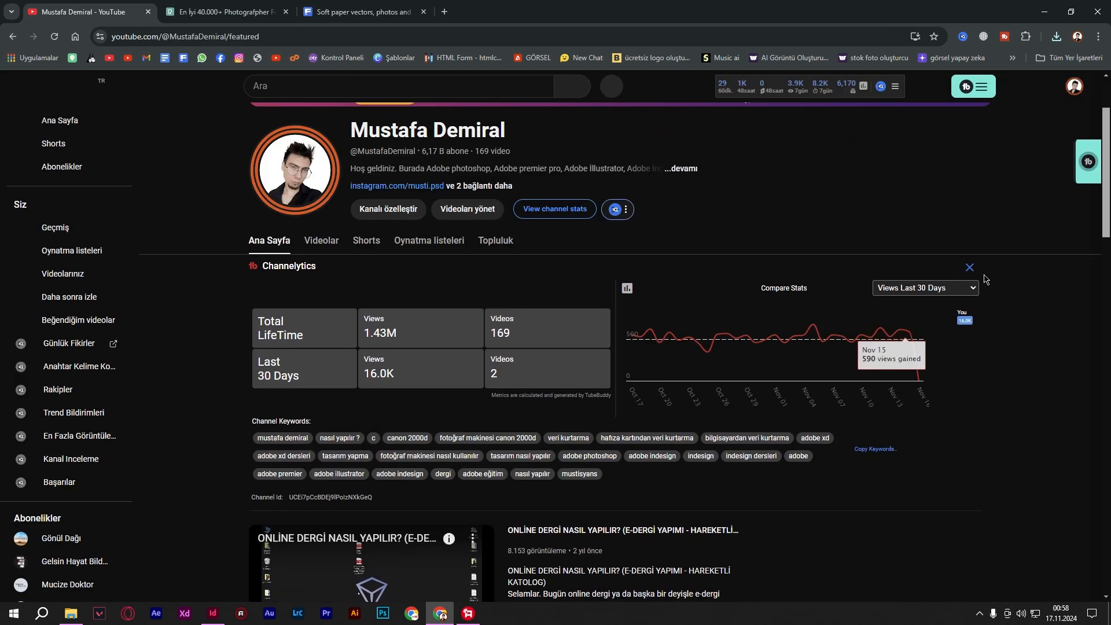
left_click(970, 263)
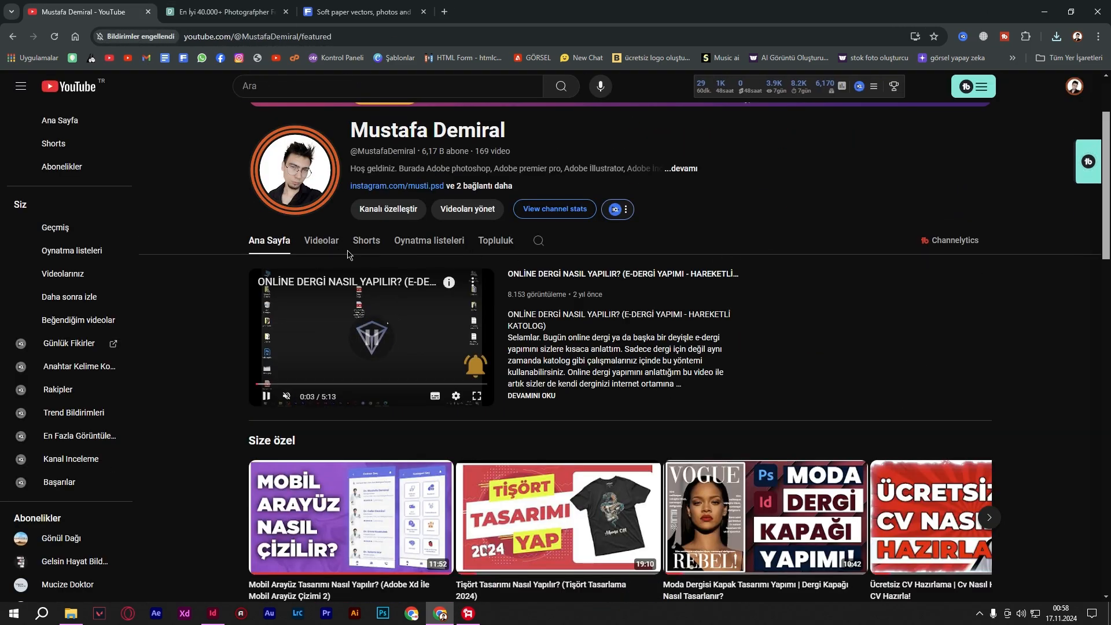